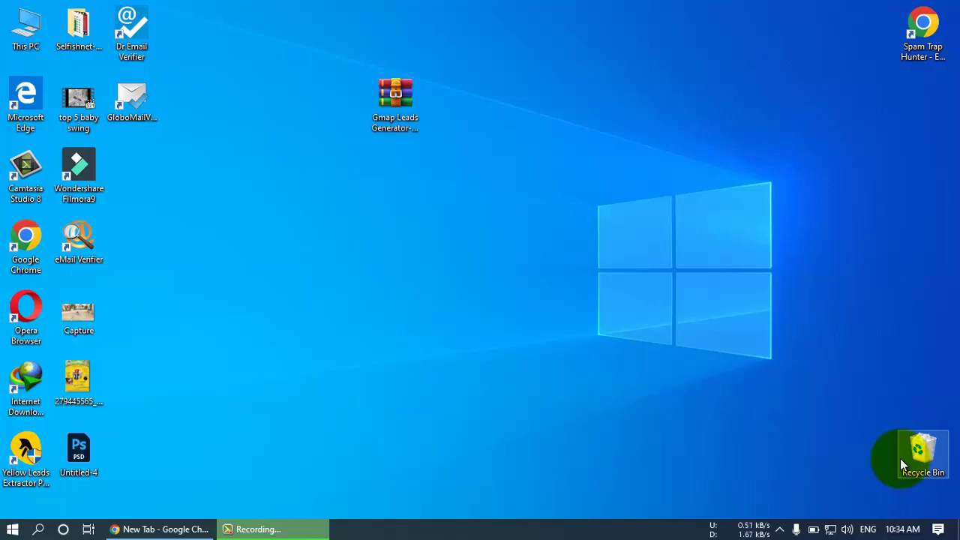
Step: Restore the Chrome window showing the New Tab page from the taskbar
left_click(855, 459)
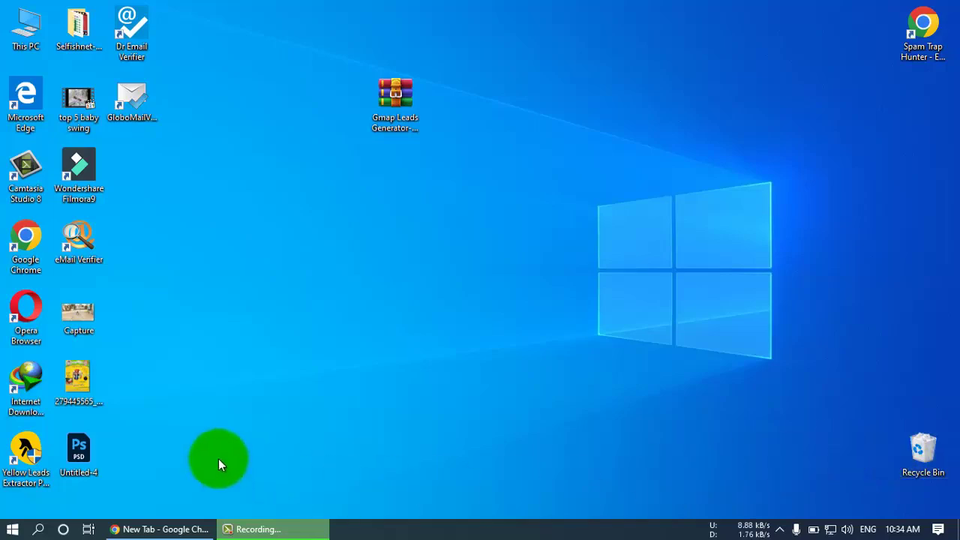
left_click(157, 531)
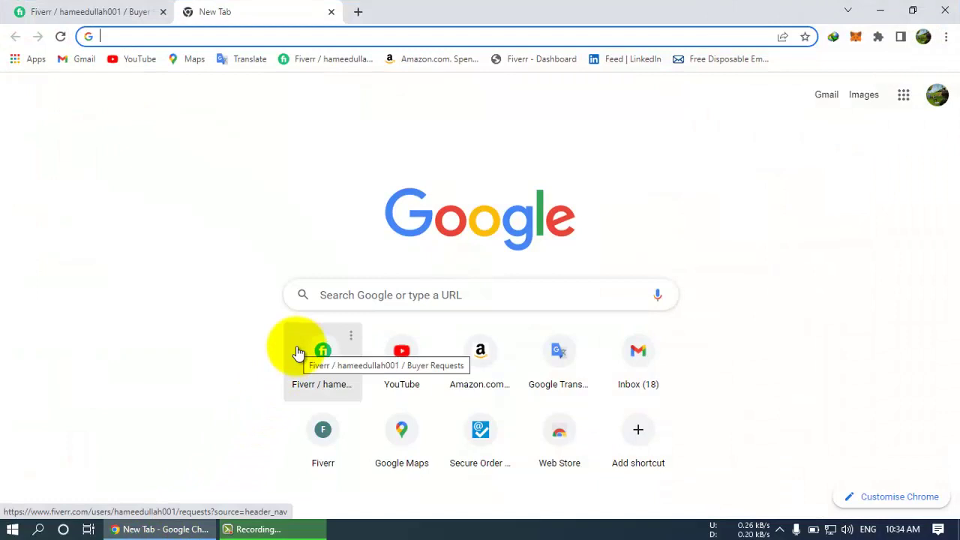
Step: Rerun the 'g map leads generator' search and open the LeadStal Google Maps Leads Generator Tool result
left_click(350, 295)
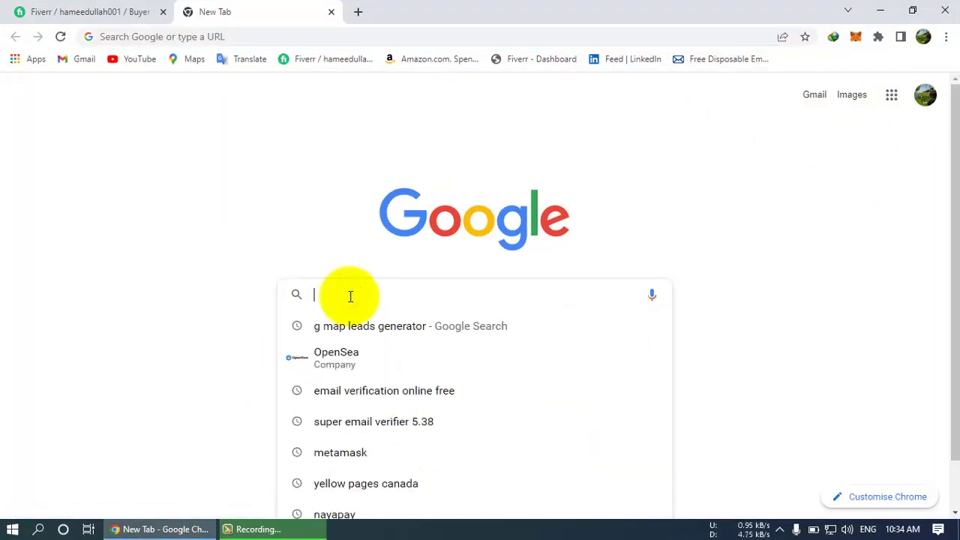
left_click(372, 331)
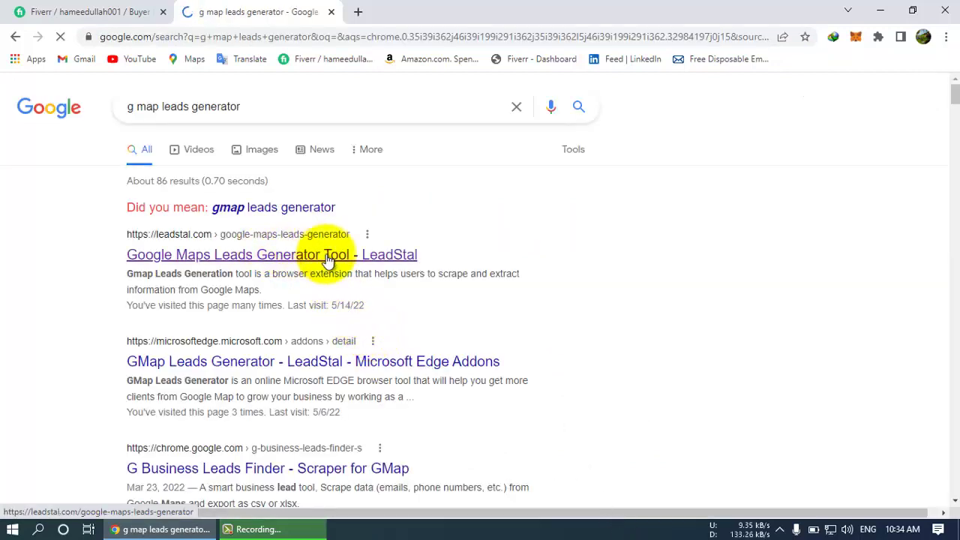
left_click(287, 257)
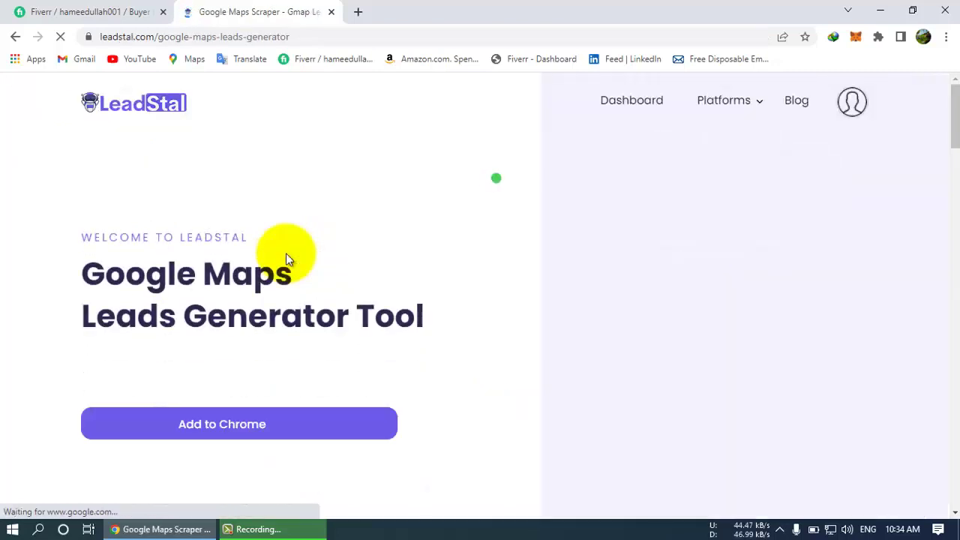
scroll(265, 291, "down", 1)
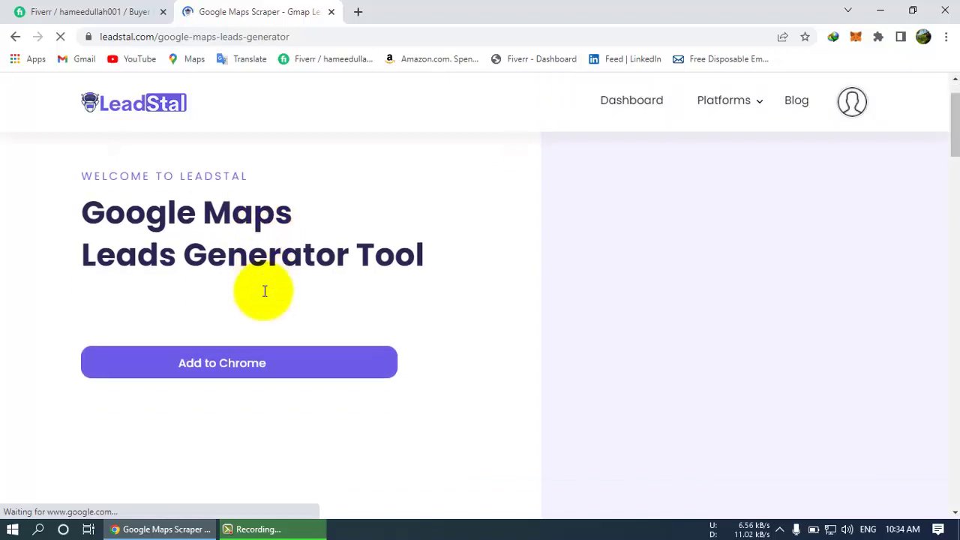
scroll(263, 223, "down", 1)
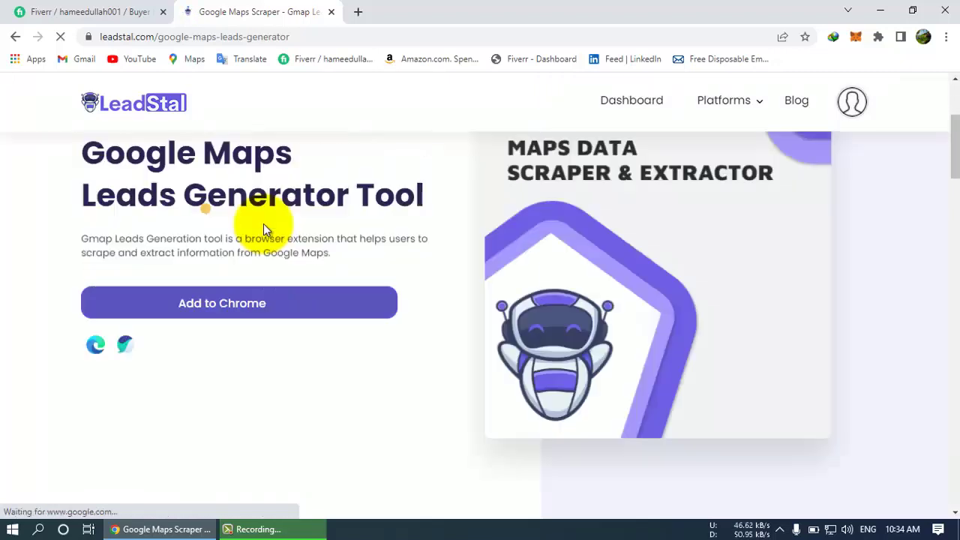
Step: Follow the extension's download link and start downloading the Gmap Leads Generator Drive folder
left_click(270, 300)
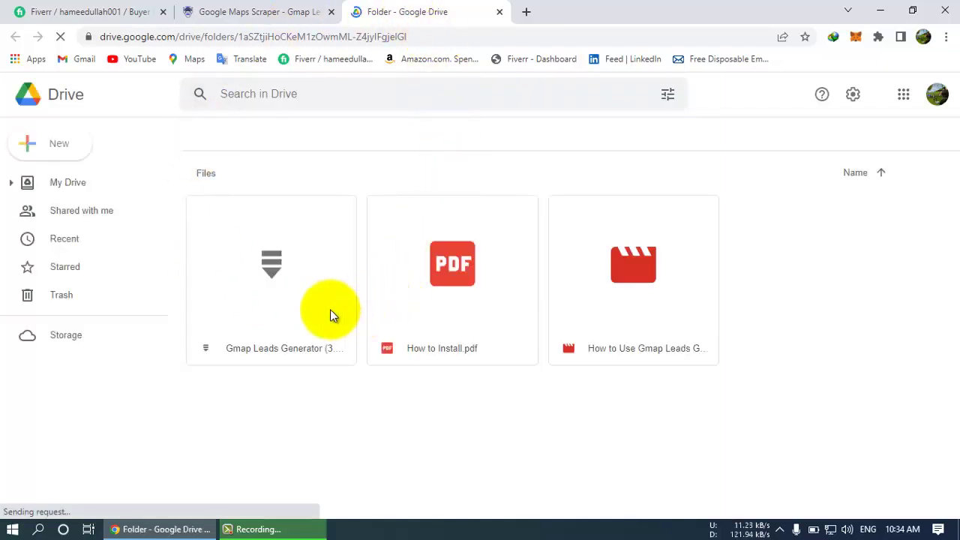
left_click(331, 265)
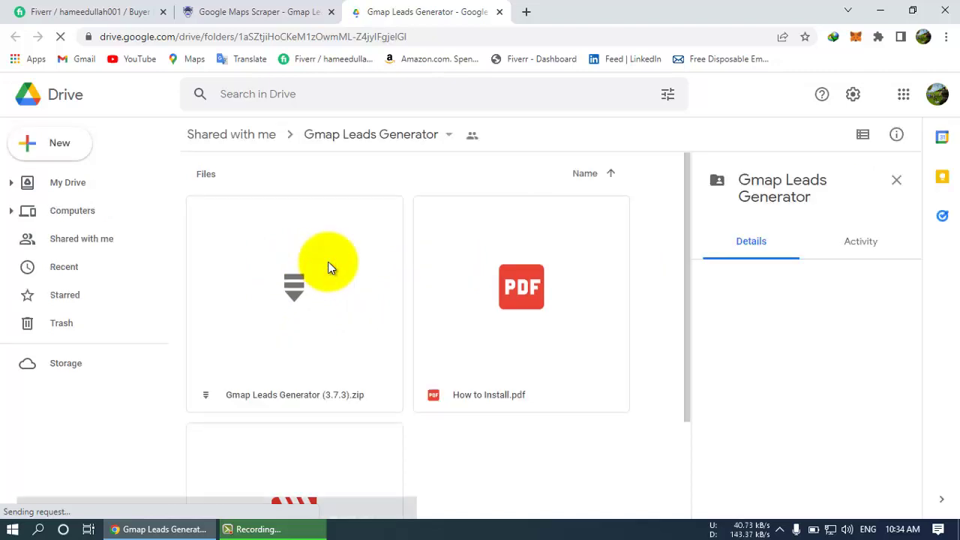
left_click(449, 134)
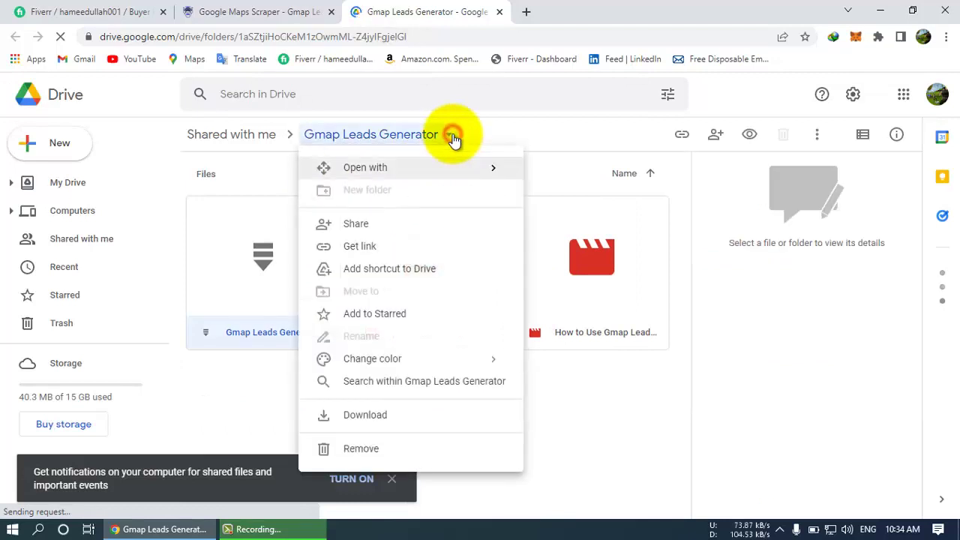
left_click(364, 414)
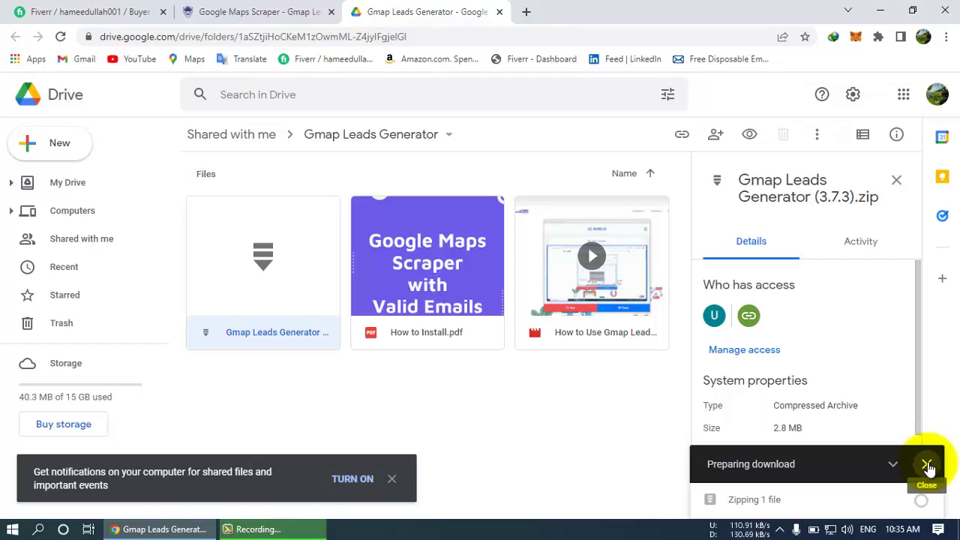
Step: Close the preparing-download panel and dismiss the cancel and download-manager prompts
left_click(927, 464)
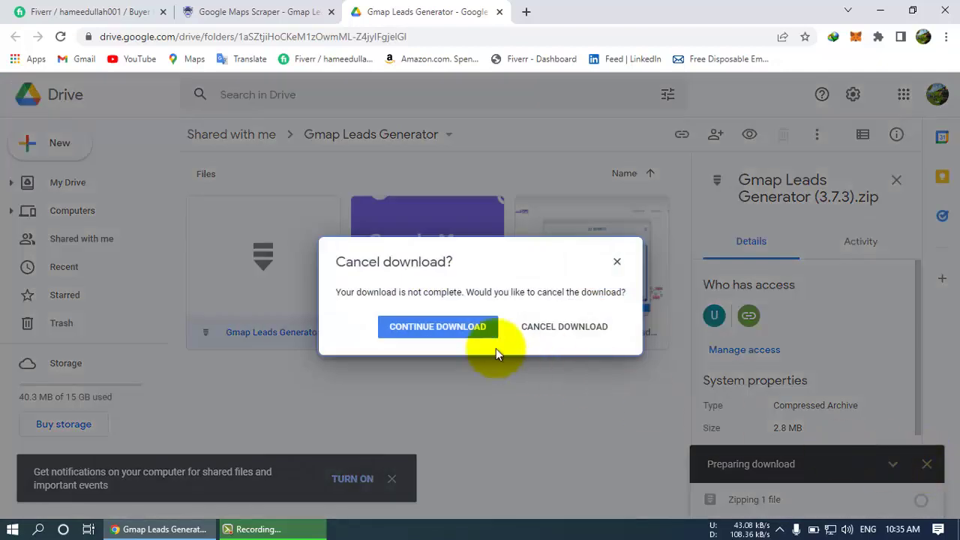
left_click(539, 326)
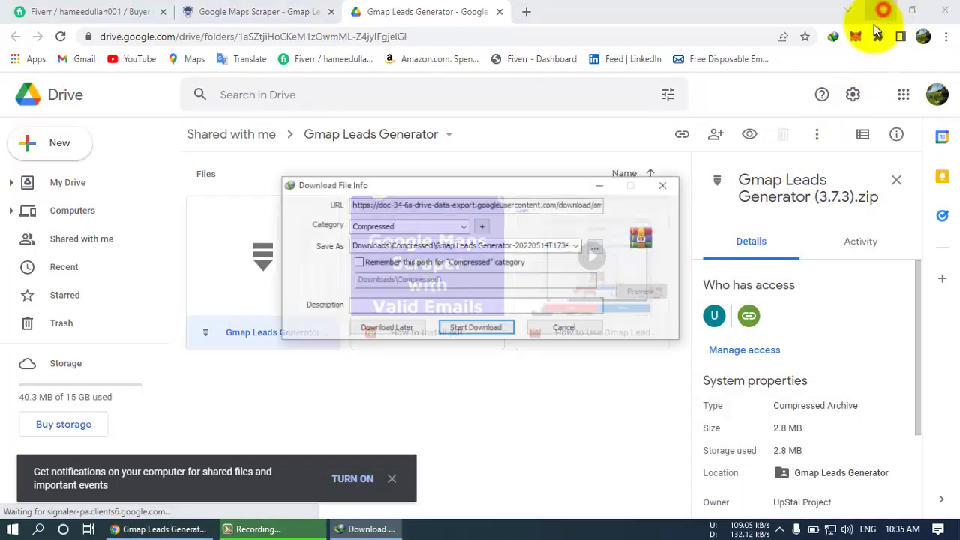
left_click(662, 185)
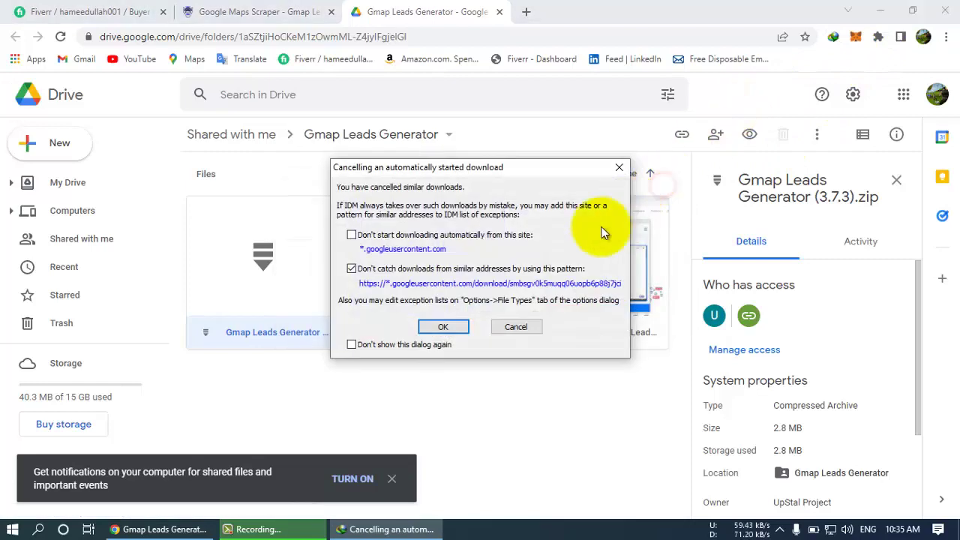
left_click(514, 326)
Step: Extract the Gmap Leads Generator archive onto the desktop and open the resulting folder
left_click(876, 10)
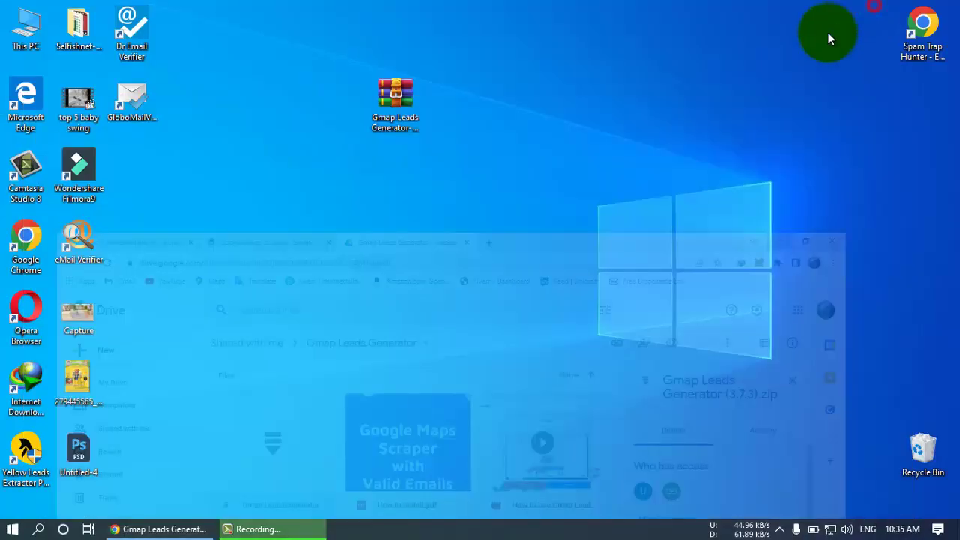
left_click_drag(420, 129, 476, 169)
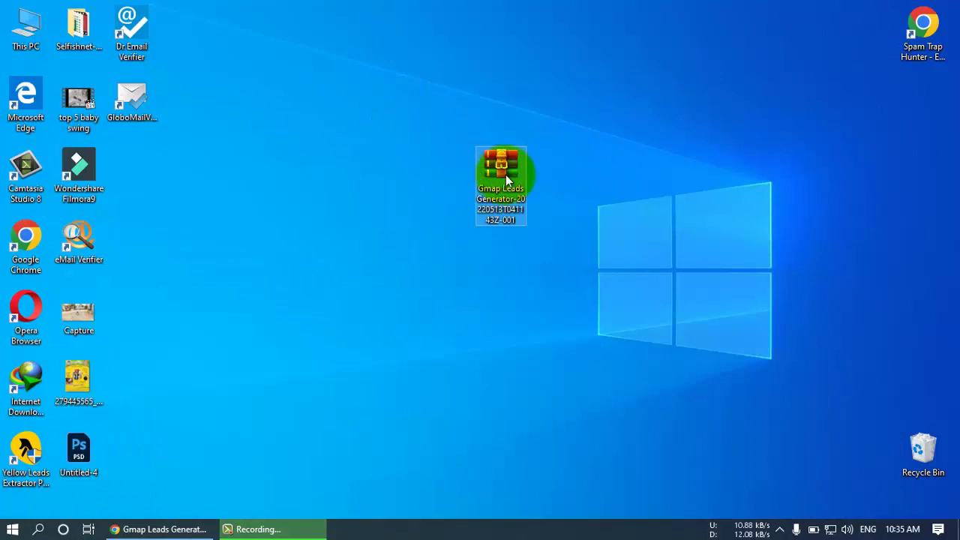
right_click(500, 174)
left_click(535, 251)
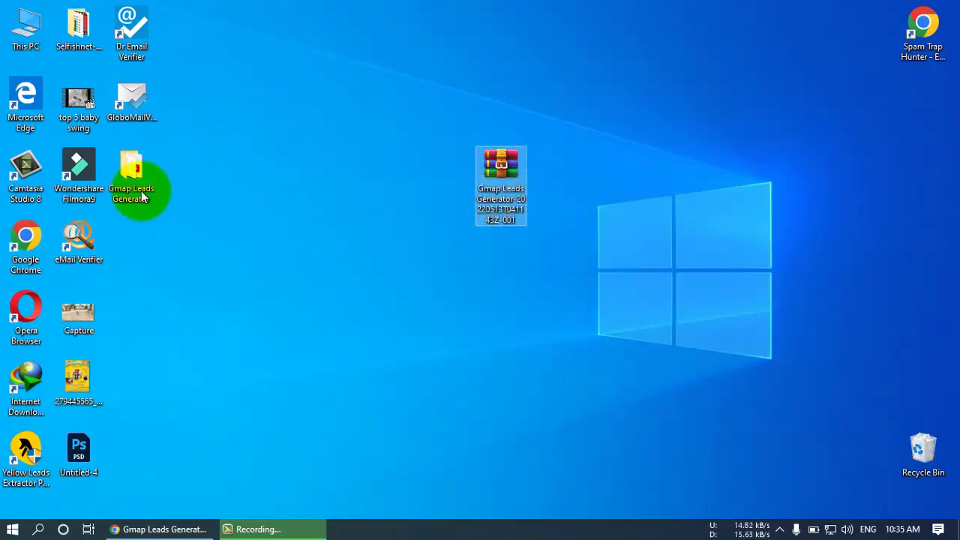
double_click(141, 193)
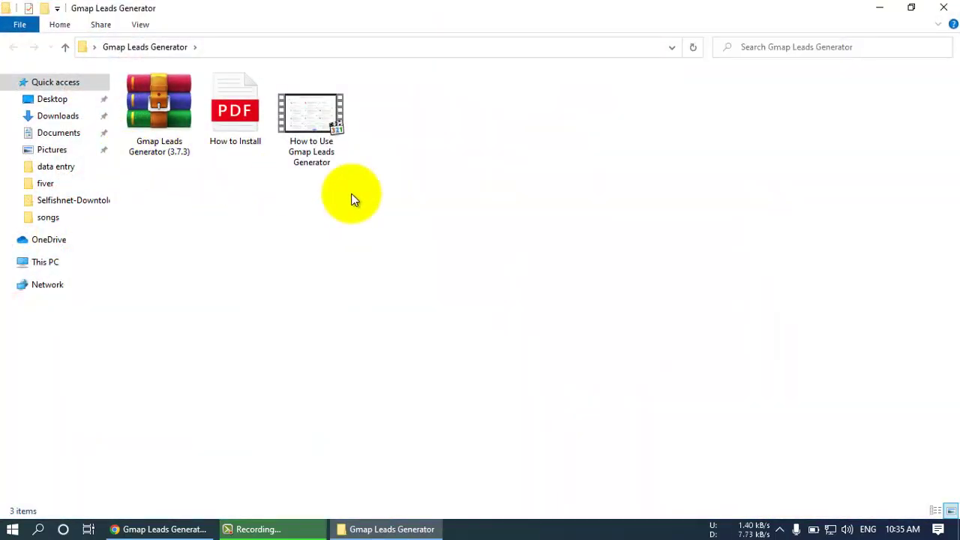
Step: Play the How to Use Gmap Leads Generator video, skip ahead to the Google Maps part, then close it
left_click(311, 128)
double_click(311, 127)
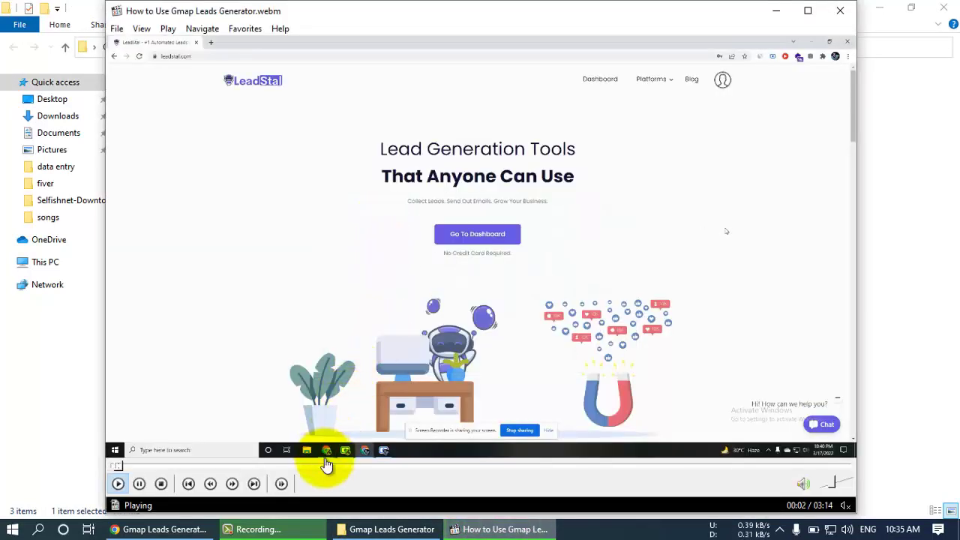
left_click(325, 466)
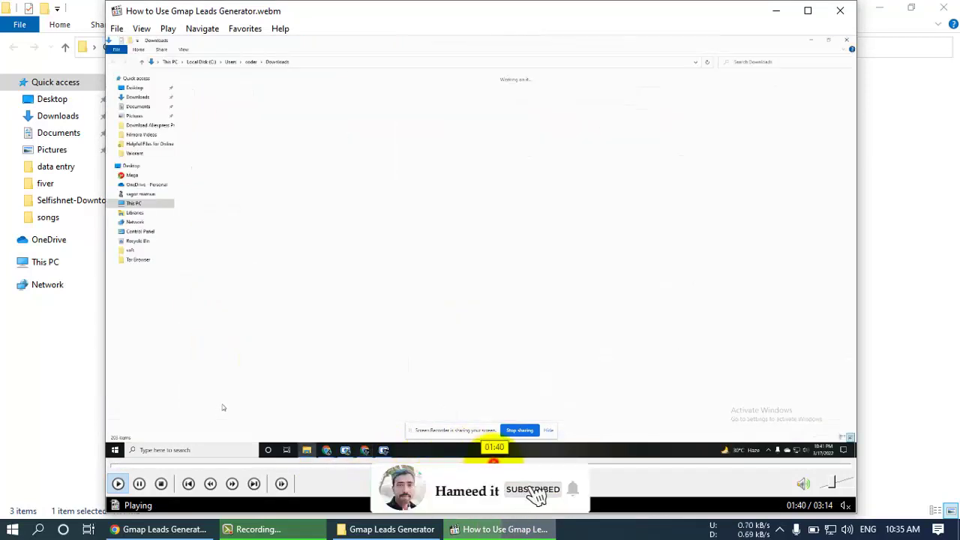
left_click(500, 464)
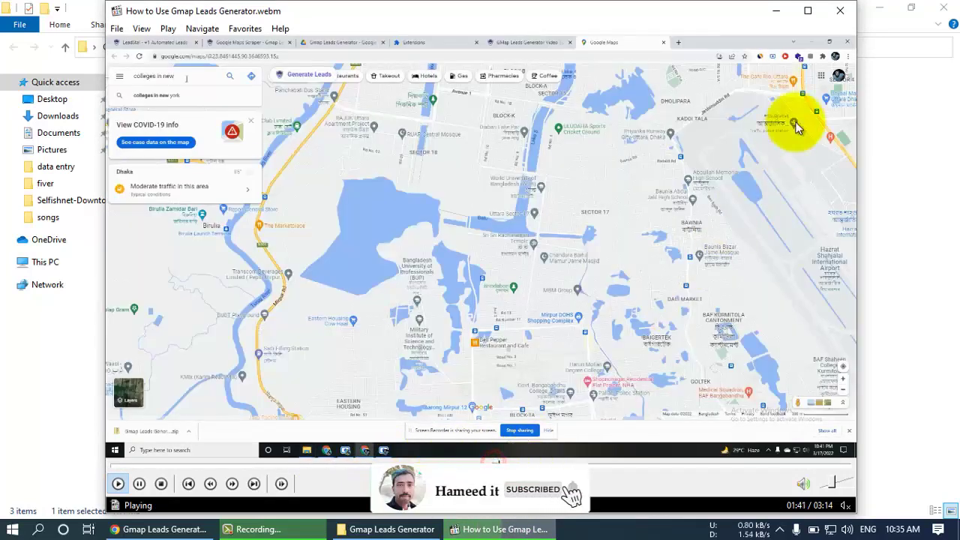
left_click(828, 18)
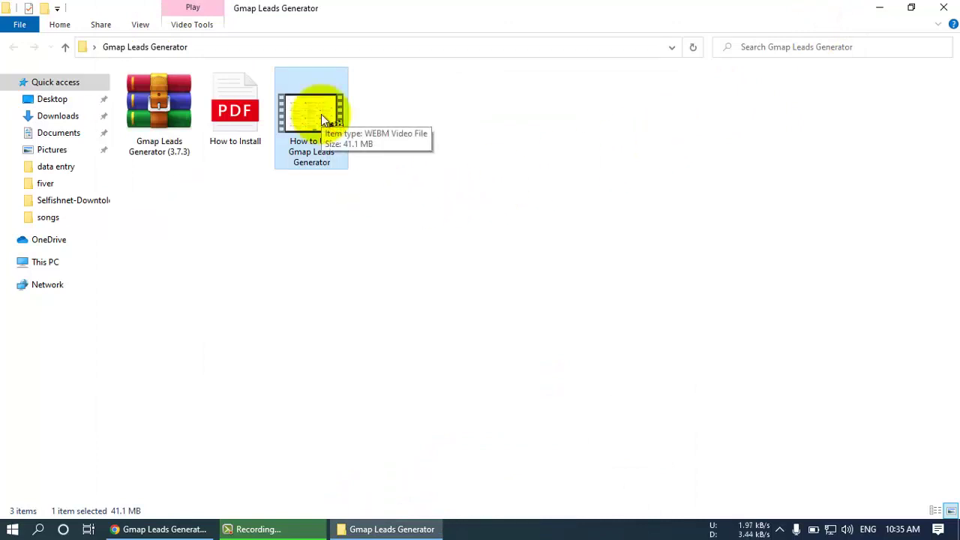
Step: Extract the 3.7.3 archive into a 'Gmap Leads Generator (3.7.3)' folder, check its files, and minimise the window
right_click(177, 111)
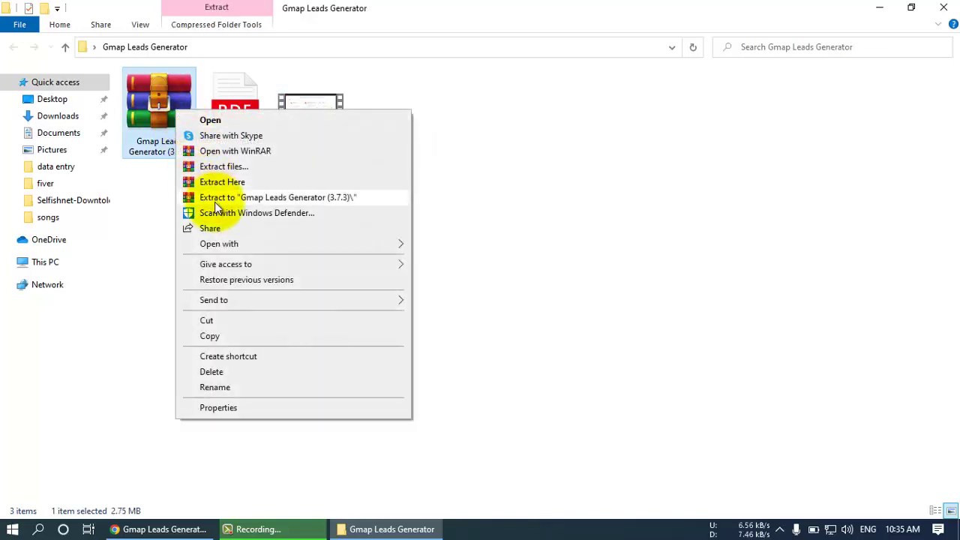
left_click(295, 199)
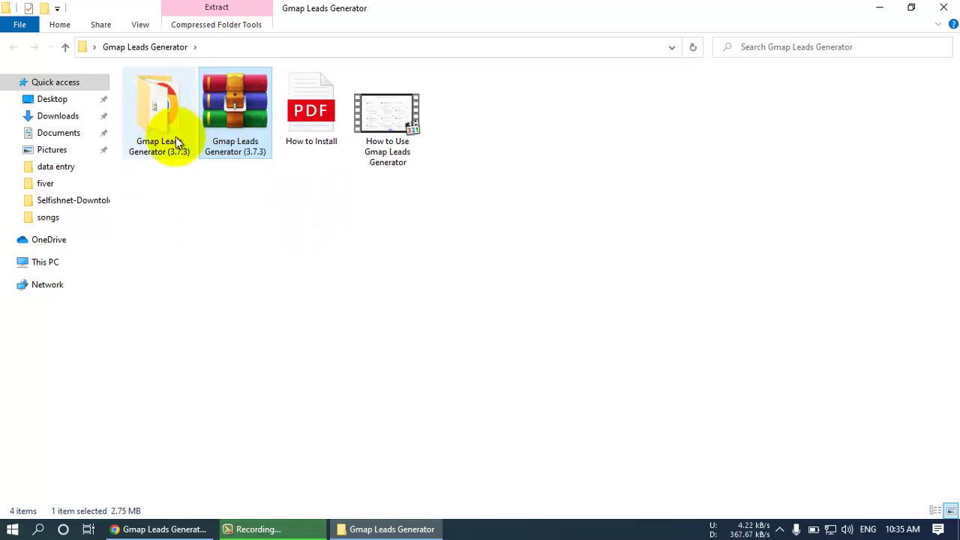
double_click(174, 122)
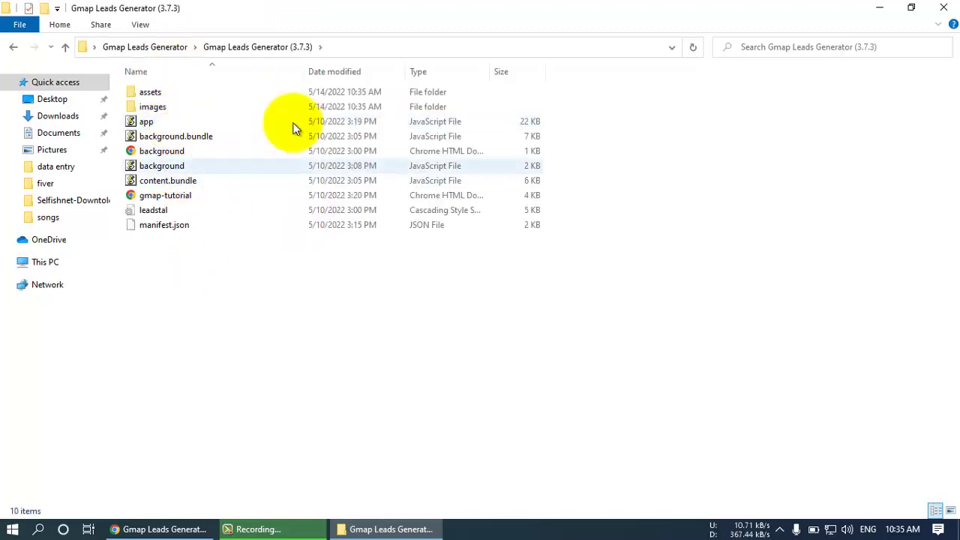
left_click(878, 7)
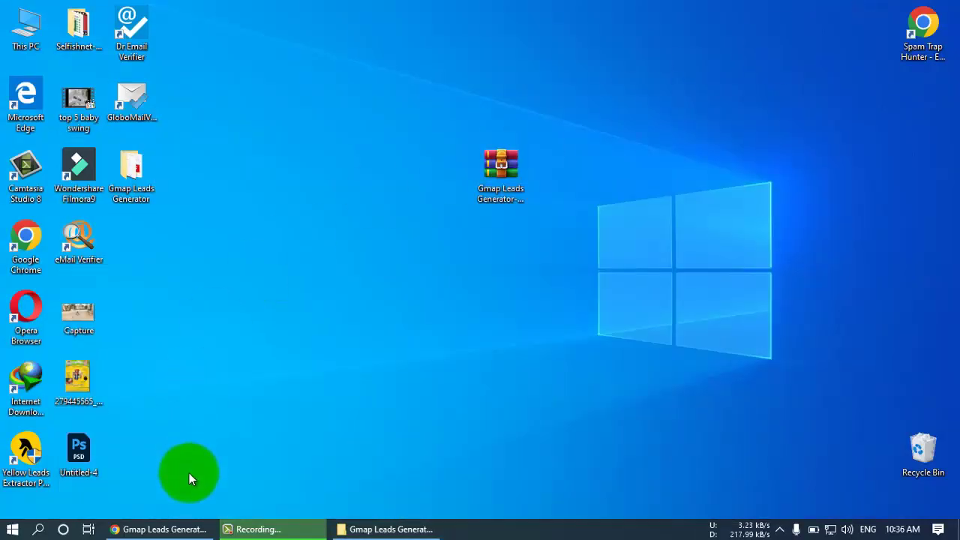
Step: Open Chrome's Extensions page and make sure Developer mode is on
left_click(159, 528)
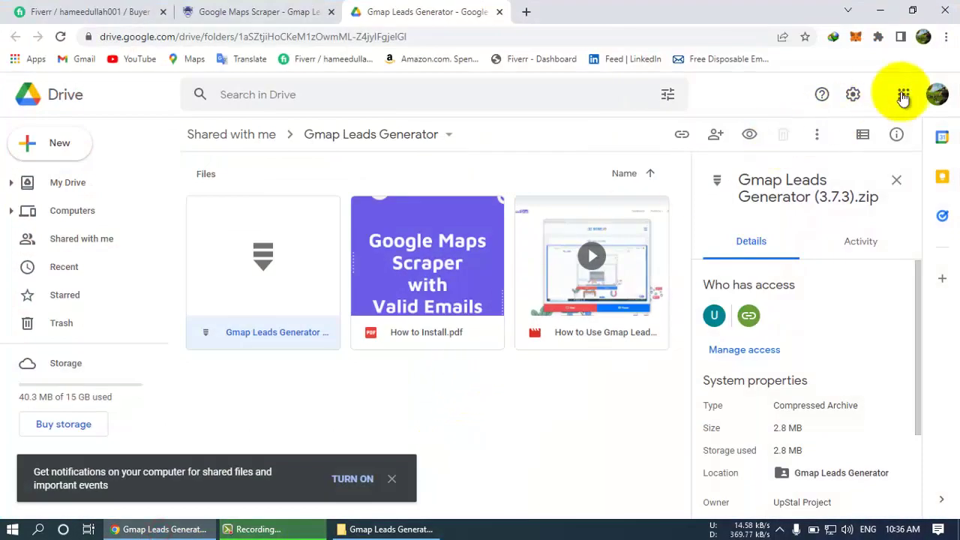
left_click(946, 38)
mouse_move(821, 241)
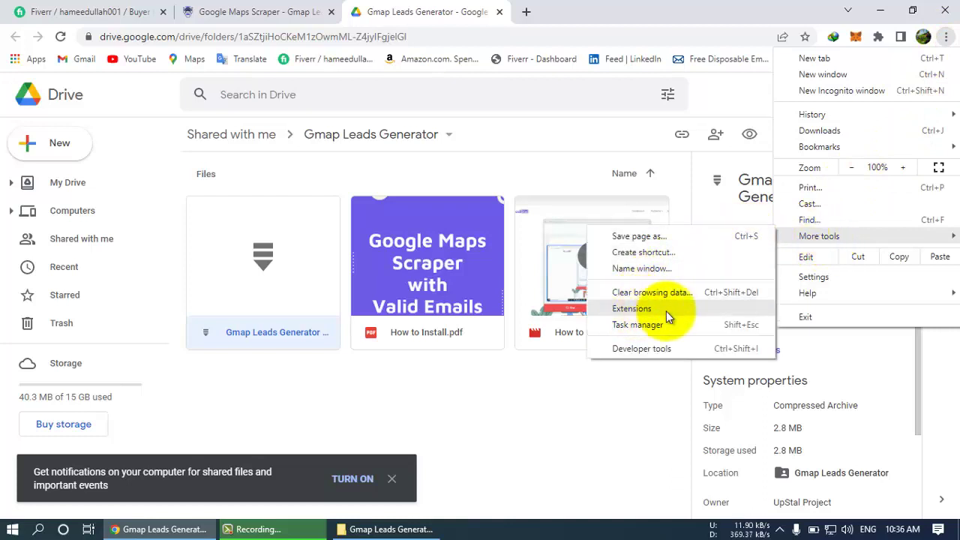
left_click(642, 309)
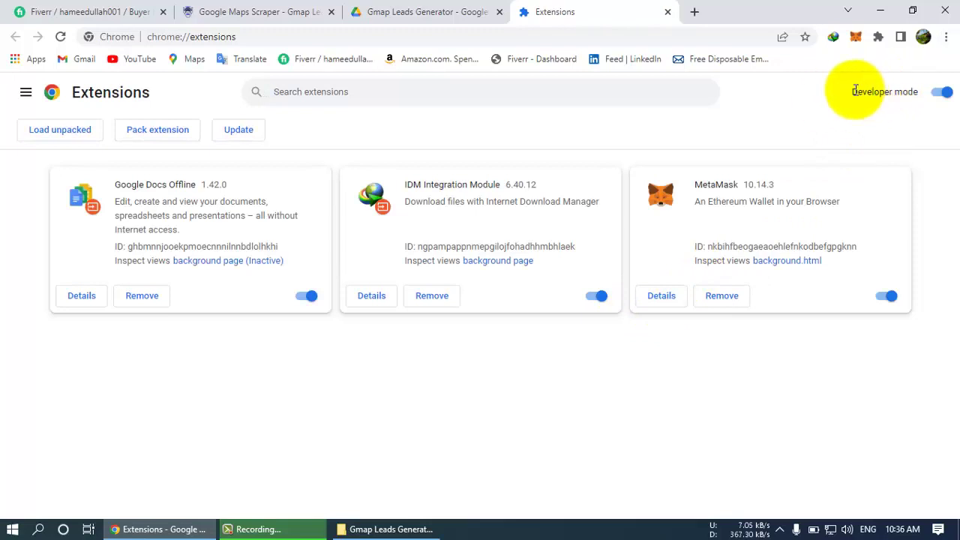
left_click(853, 90)
left_click_drag(865, 90, 937, 92)
left_click(937, 92)
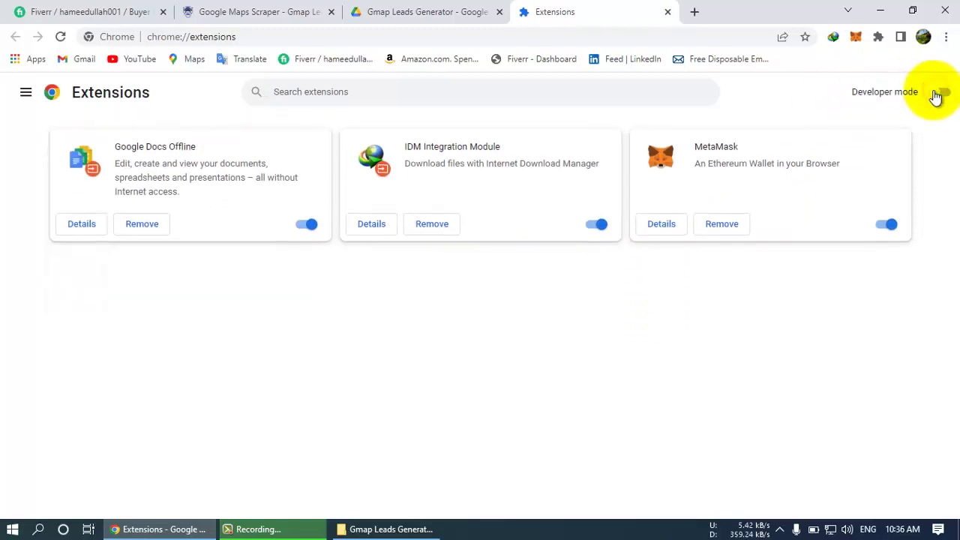
left_click(937, 92)
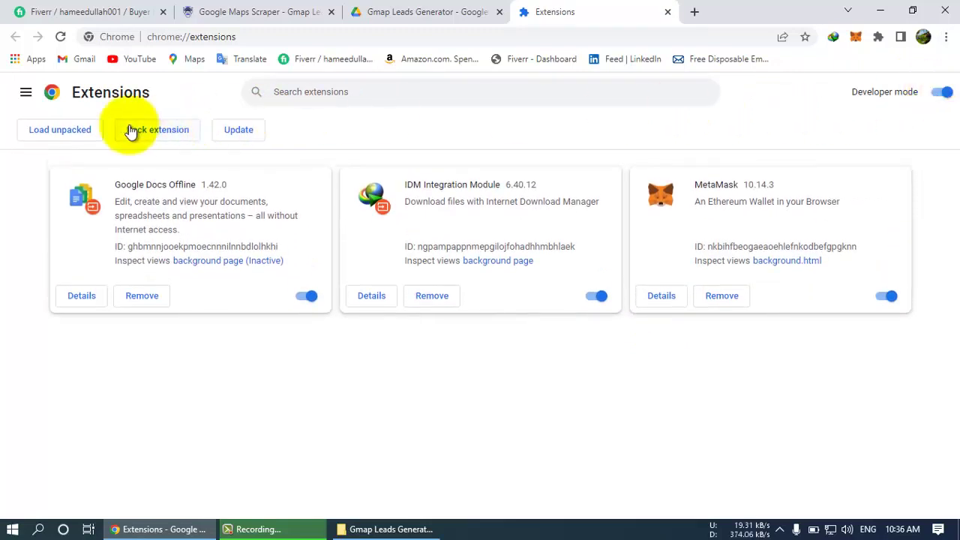
Step: Load the unpacked extension from Desktop\Gmap Leads Generator\Gmap Leads Generator (3.7.3), then open Google Maps
left_click(54, 136)
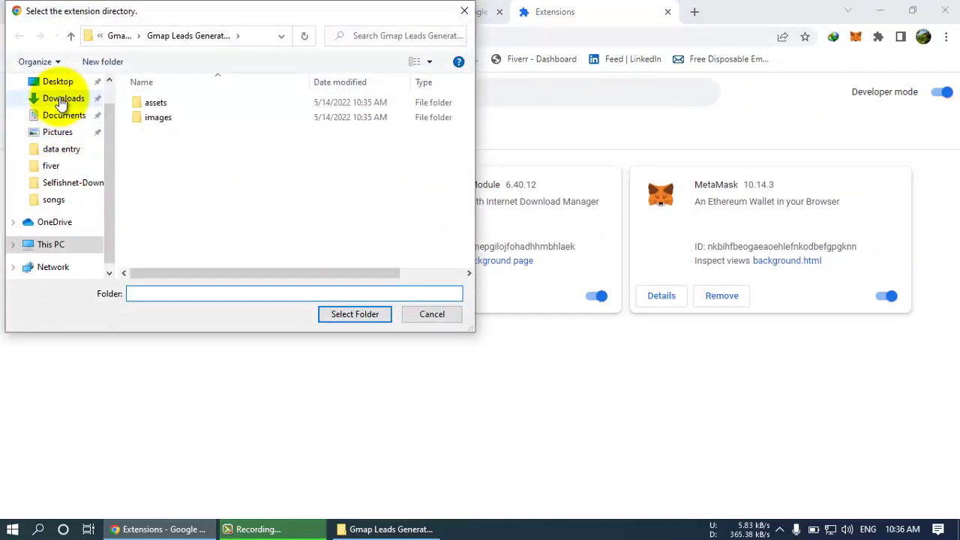
left_click(58, 82)
left_click(147, 114)
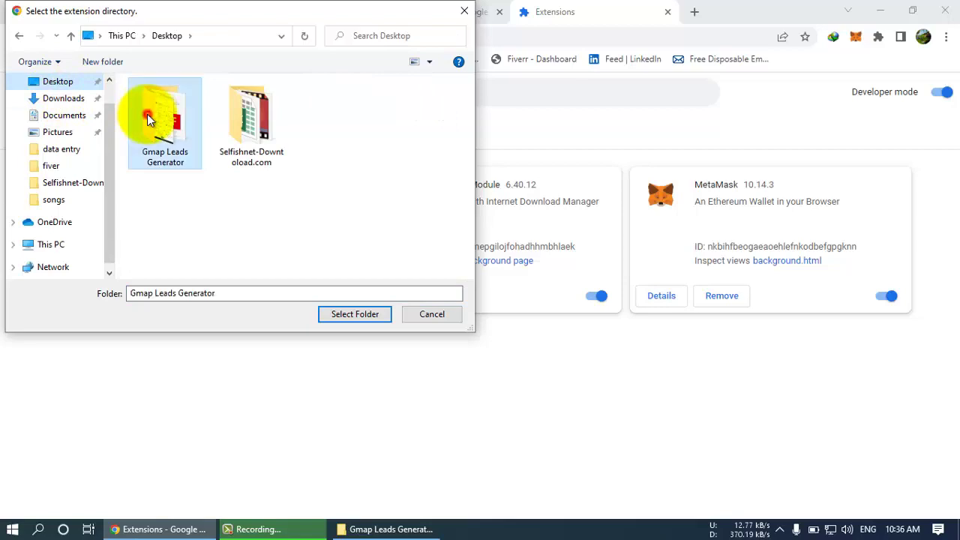
double_click(147, 114)
left_click(194, 105)
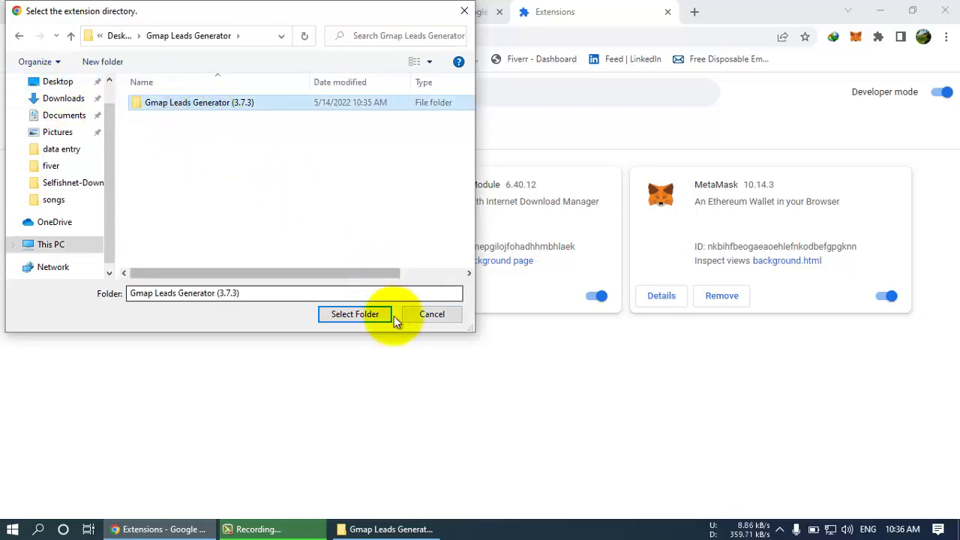
left_click(363, 315)
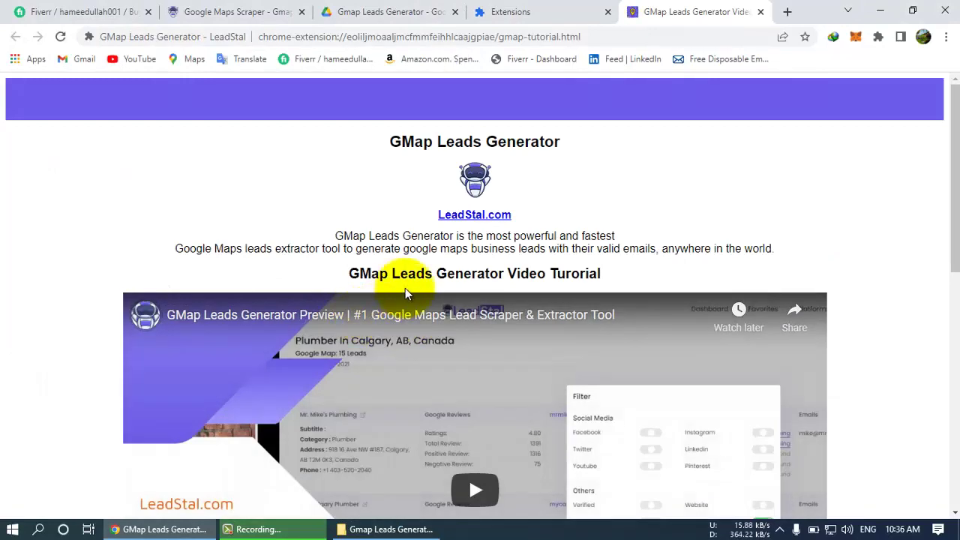
scroll(405, 293, "down", 6)
left_click(257, 334)
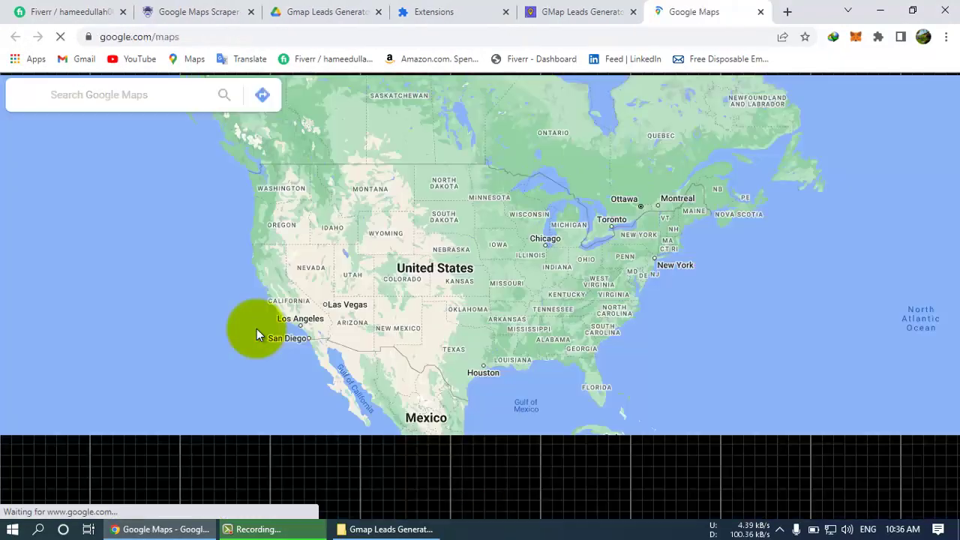
Step: Search Google Maps for 'car repair in usa'
left_click(104, 97)
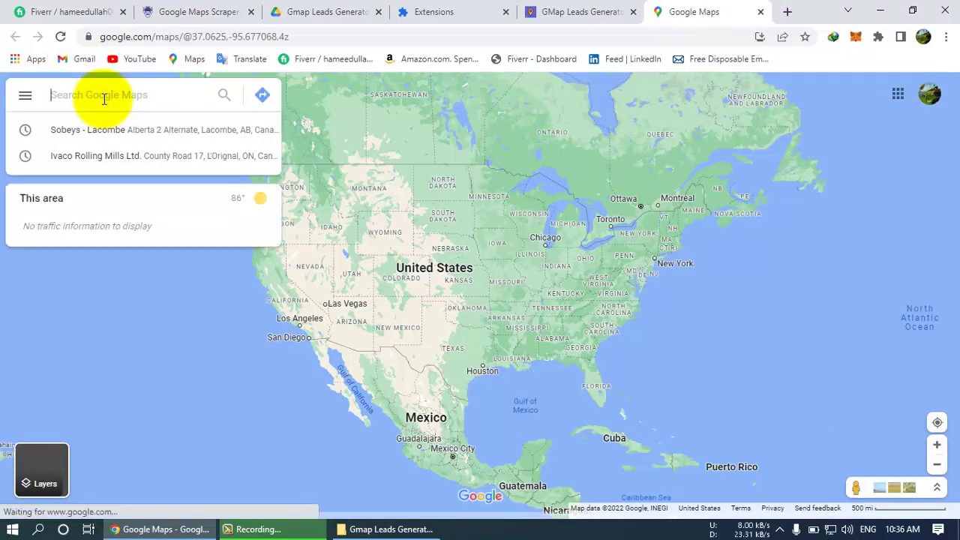
type("car")
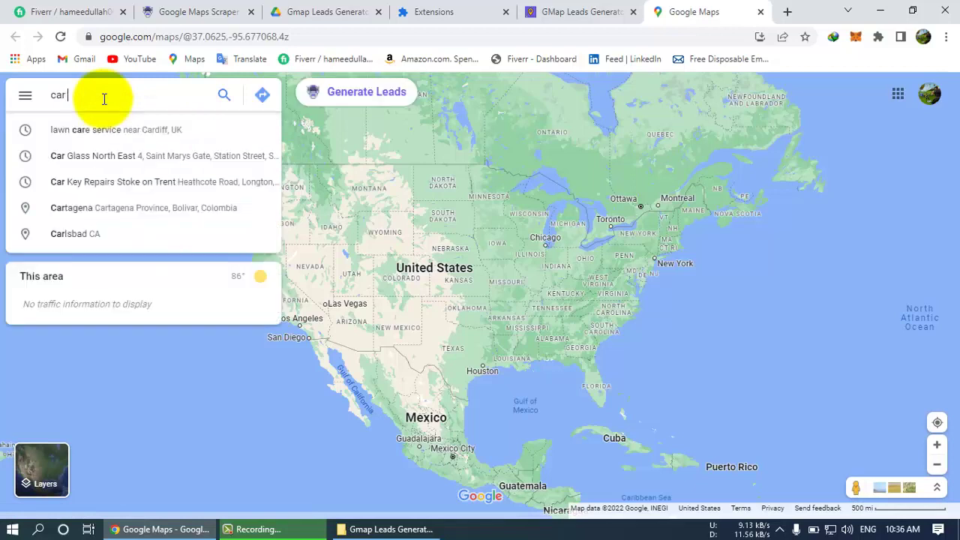
type(" repair")
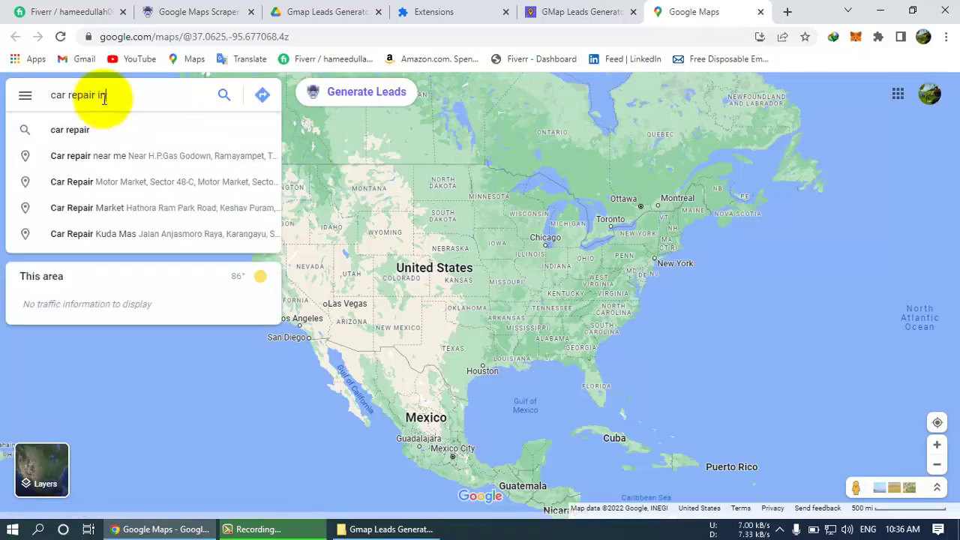
type(" in usa")
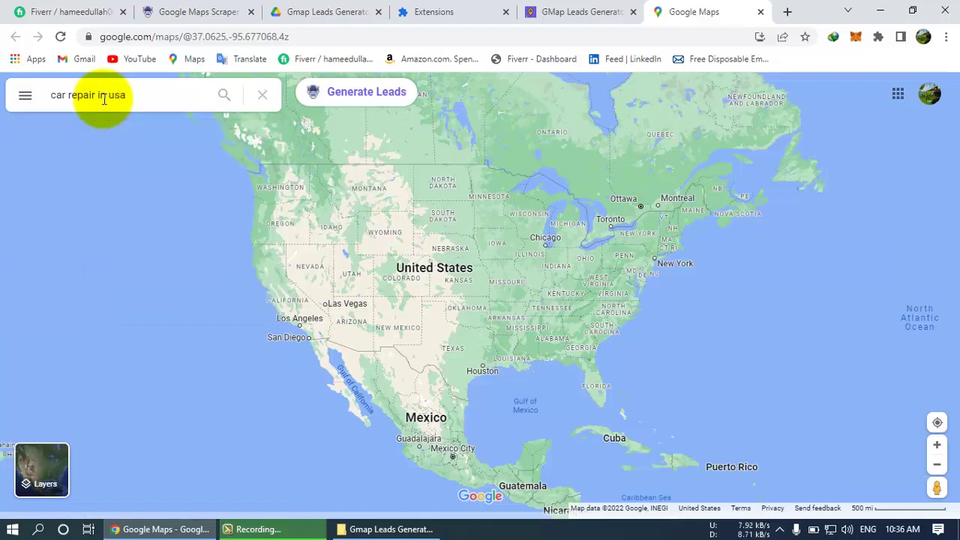
key("Return")
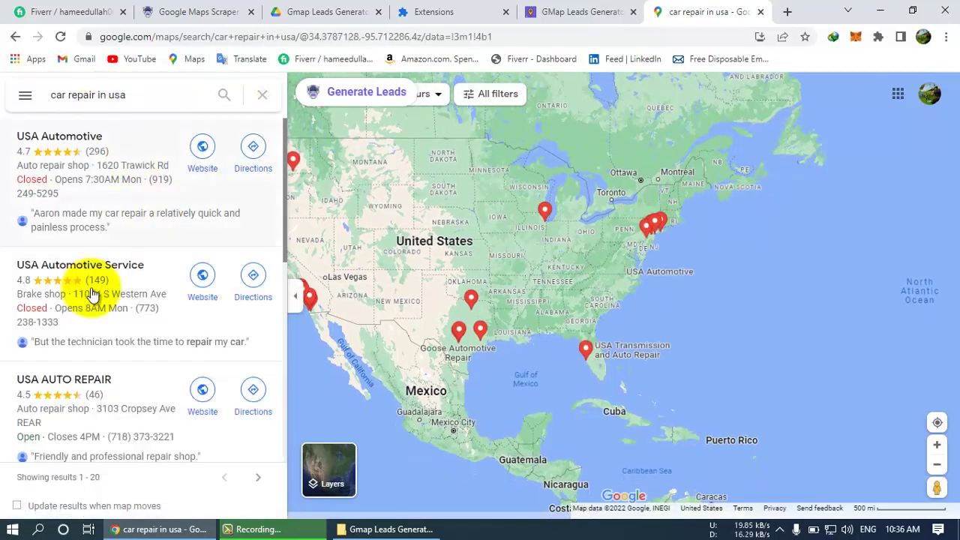
Step: Generate leads from the car repair results, stop at 11 leads, and open the results
left_click(368, 96)
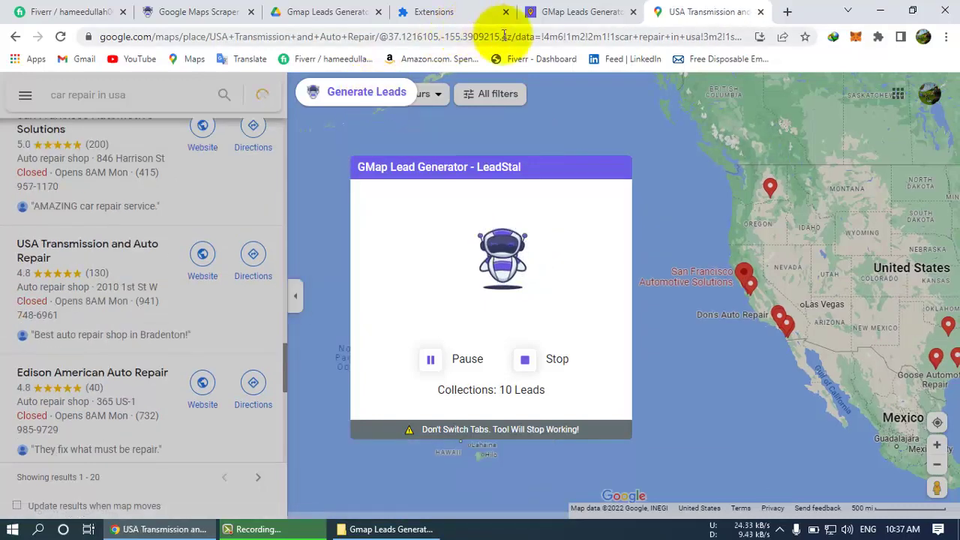
left_click(525, 359)
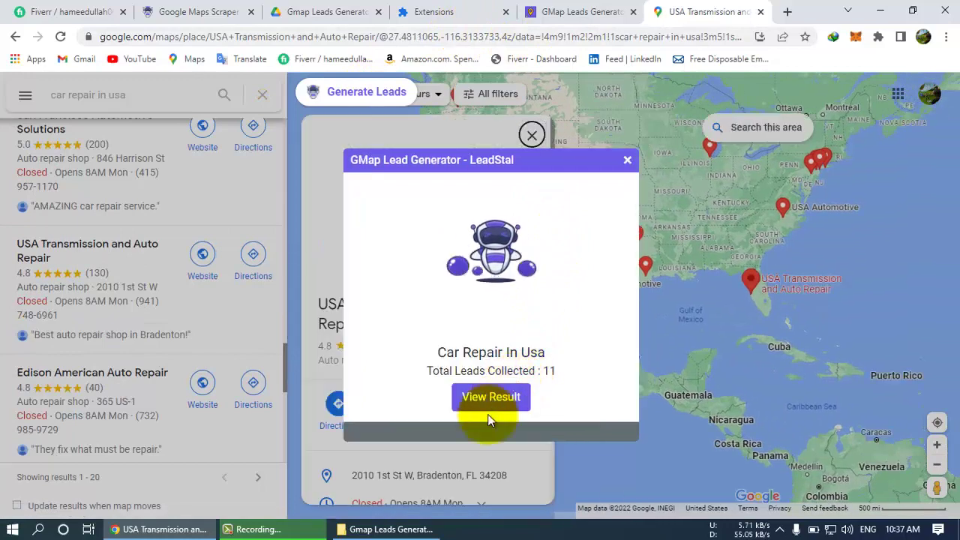
left_click(504, 397)
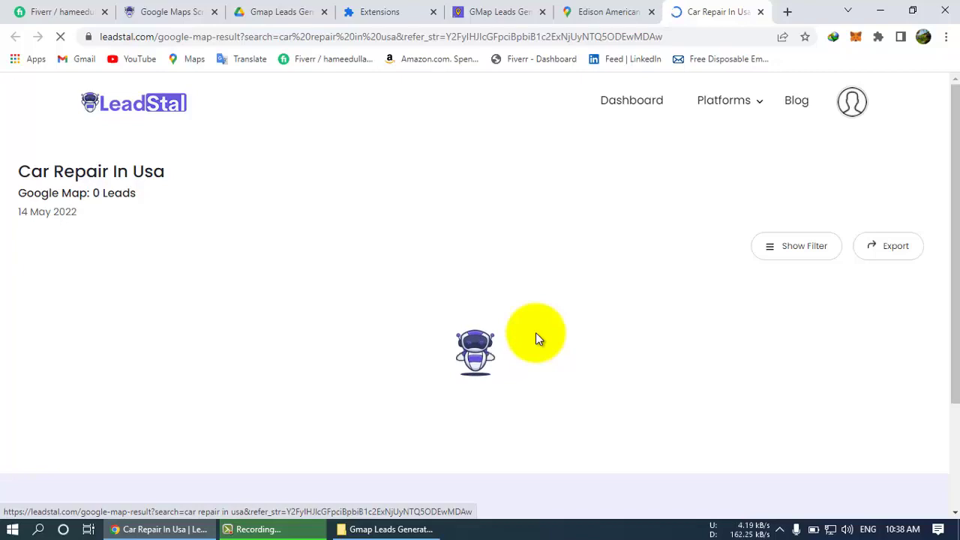
Step: Scroll through the 11 Car Repair In Usa lead cards on the LeadStal results page
scroll(561, 308, "down", 5)
scroll(561, 309, "down", 6)
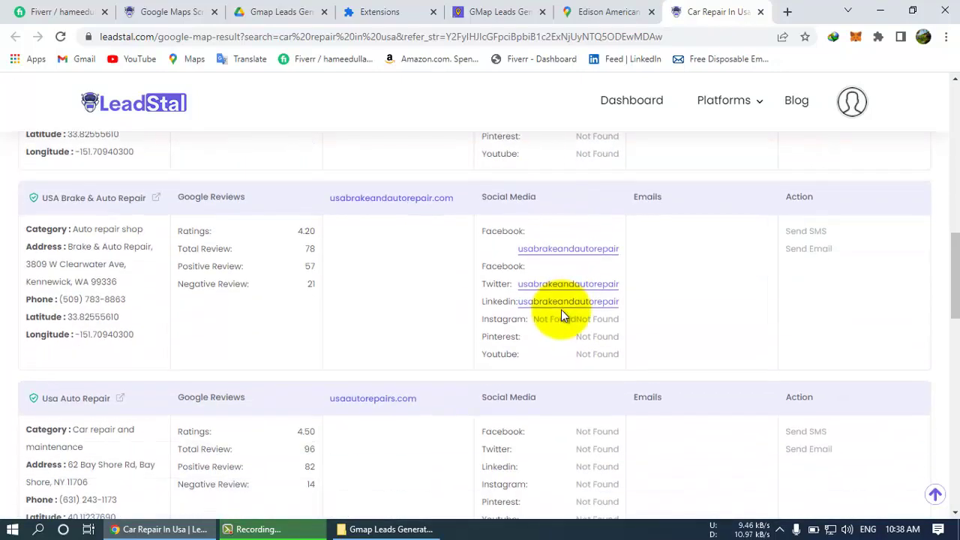
scroll(561, 309, "up", 8)
scroll(798, 207, "up", 3)
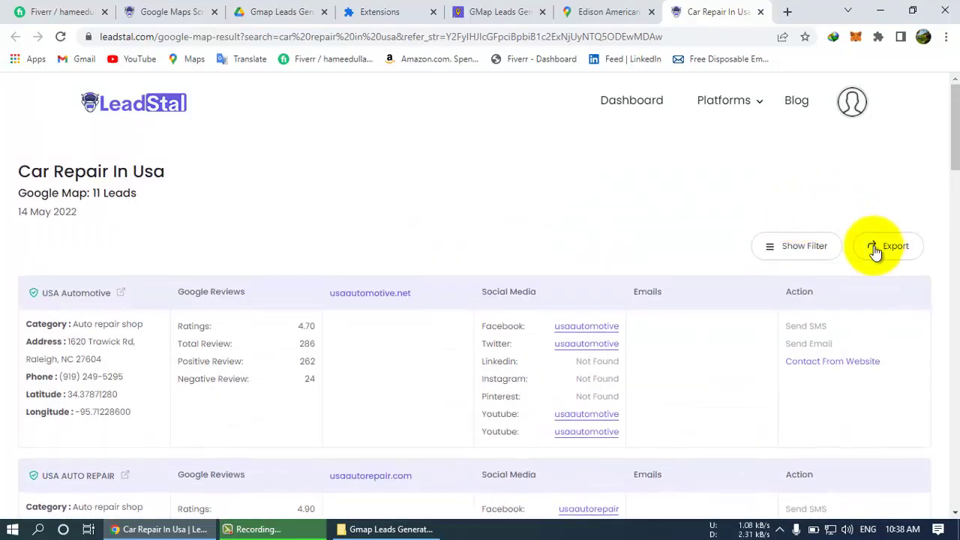
Step: Export the 11 leads to CSV with all fields, including Longitude, Latitude and Total Ratings, and open download (1).csv in Excel
left_click(876, 246)
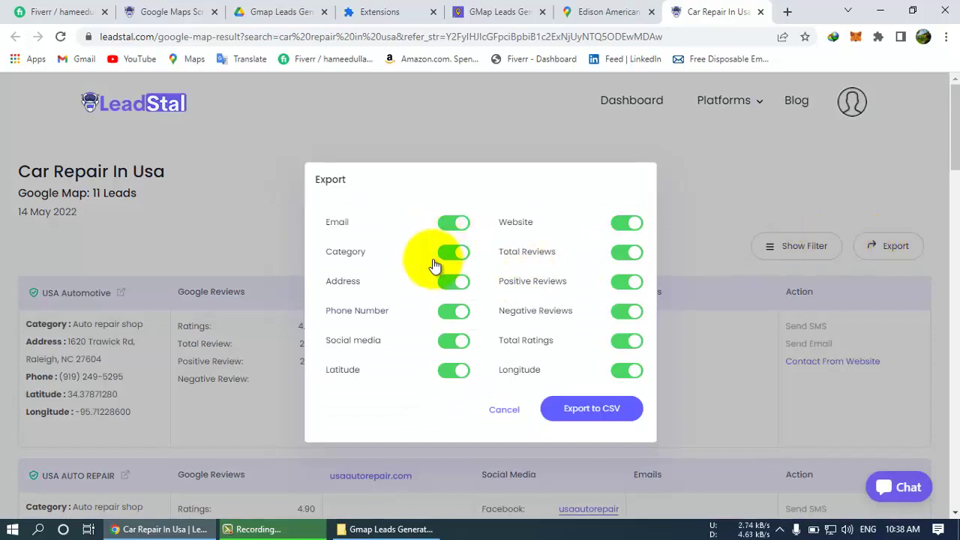
left_click(628, 370)
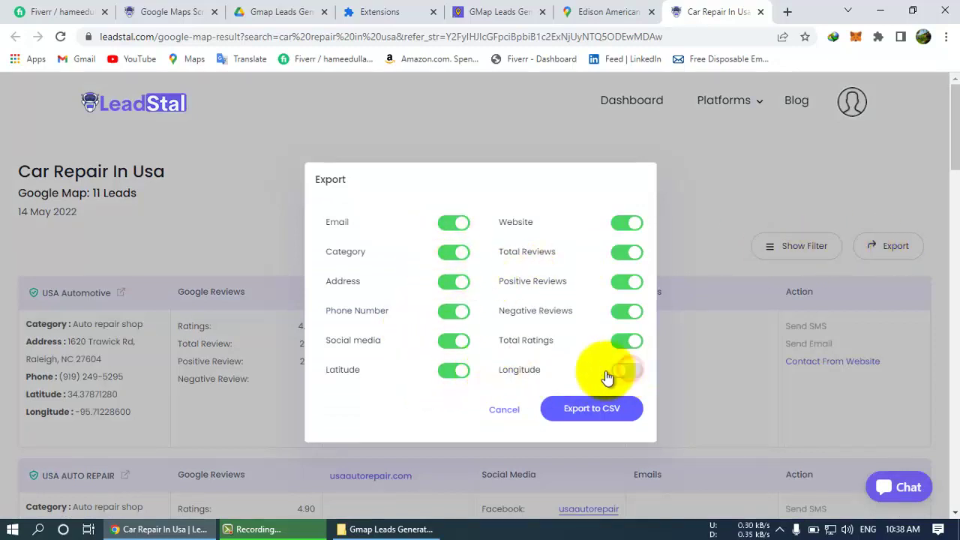
left_click(457, 370)
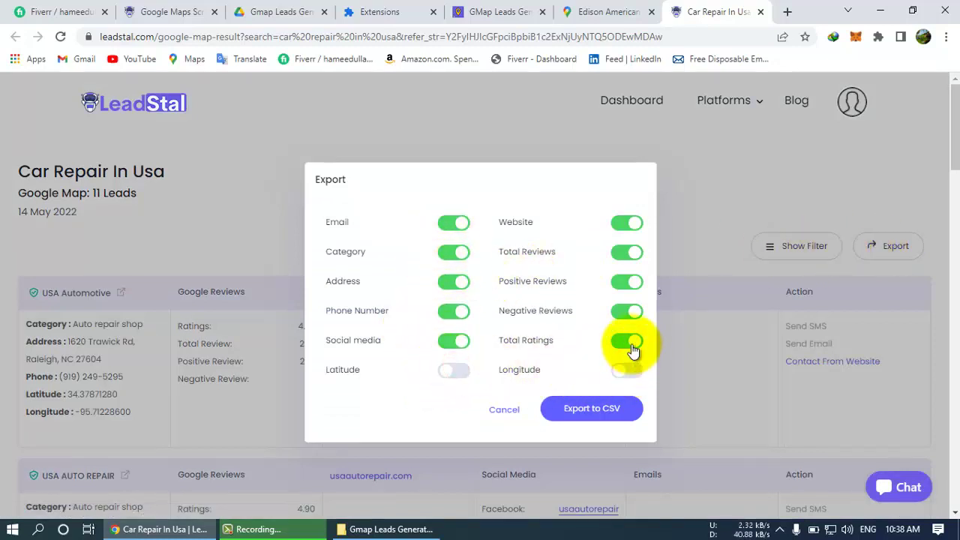
left_click(630, 342)
left_click(456, 341)
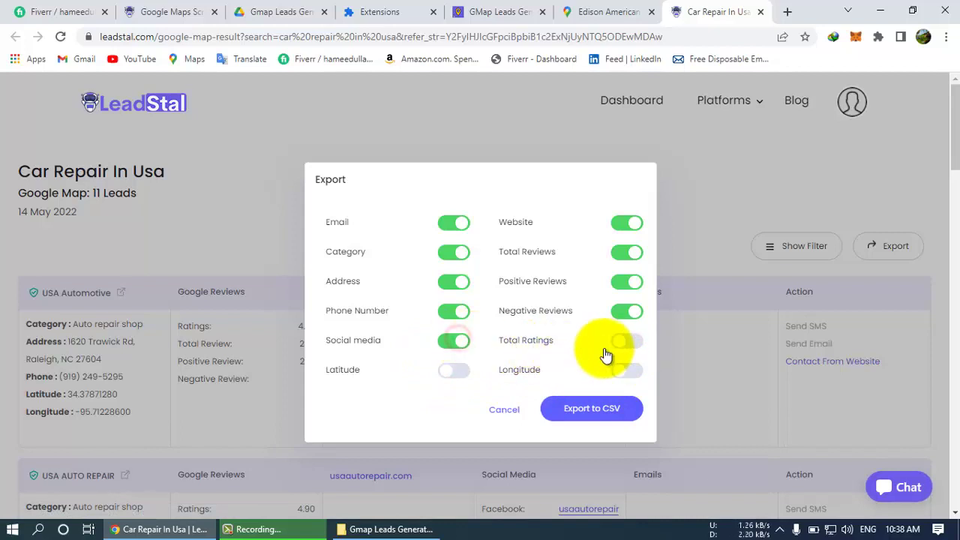
left_click(632, 342)
left_click(455, 370)
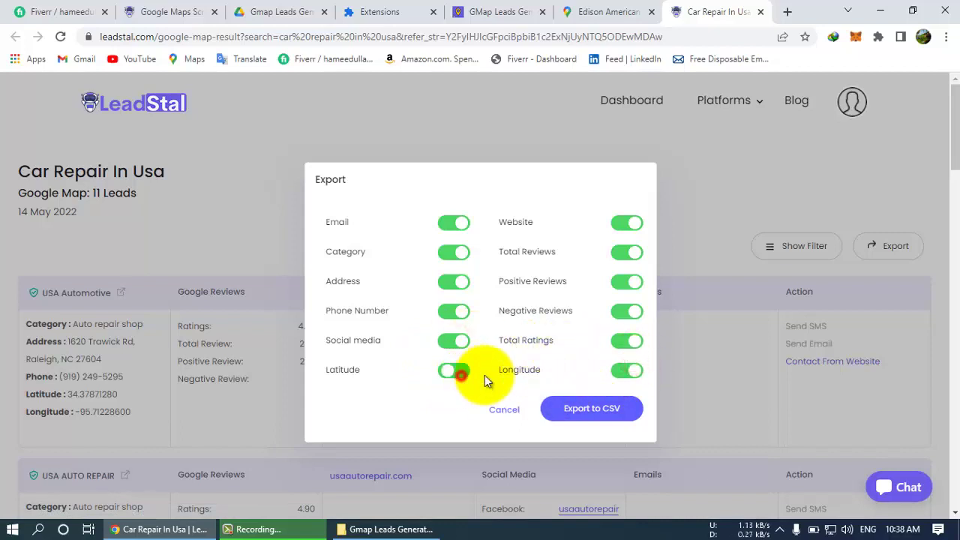
left_click(576, 405)
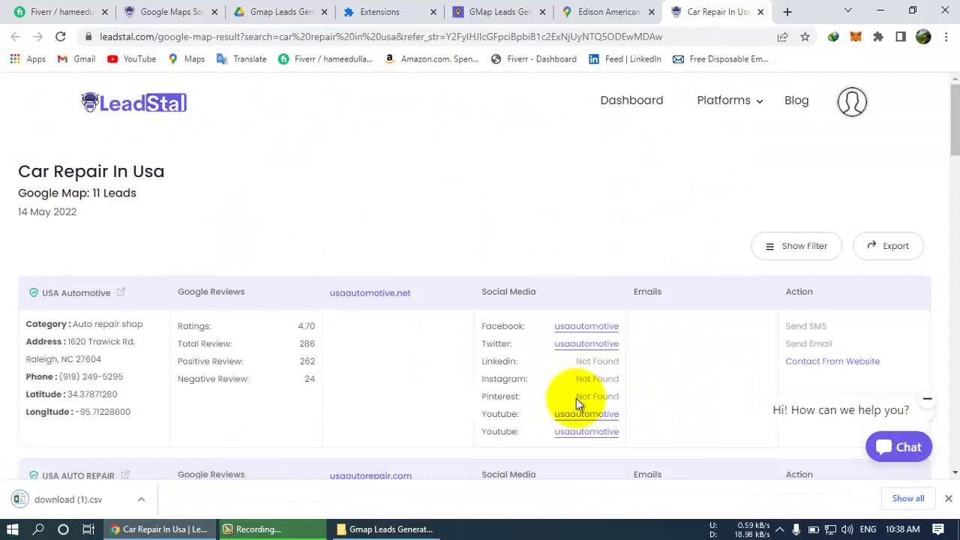
left_click(96, 500)
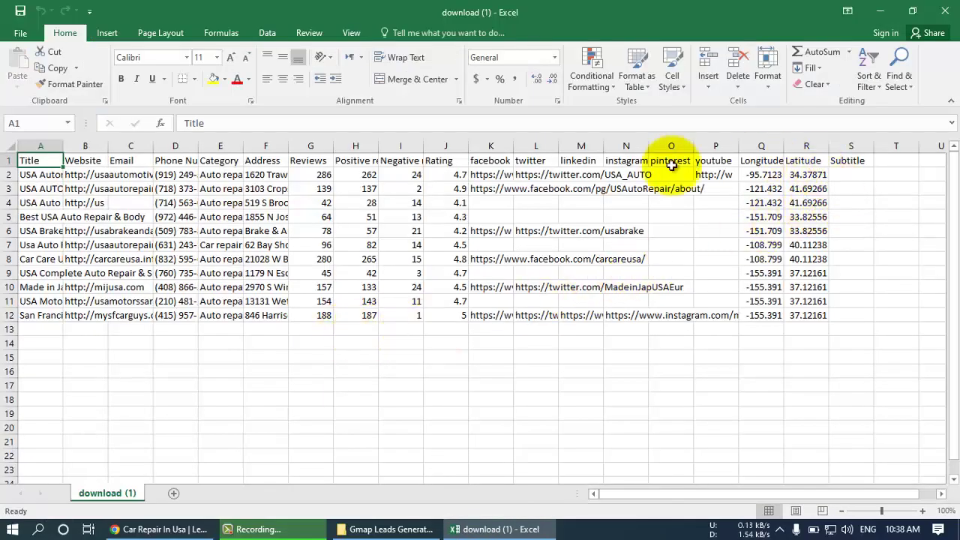
Step: Make the header row bold, font size 12, with a light blue fill
left_click_drag(36, 161, 803, 159)
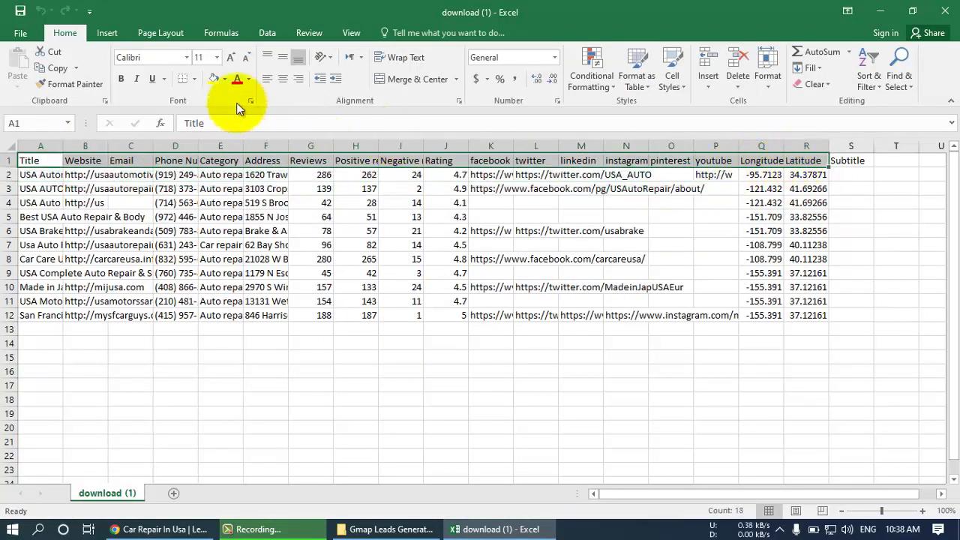
left_click(122, 78)
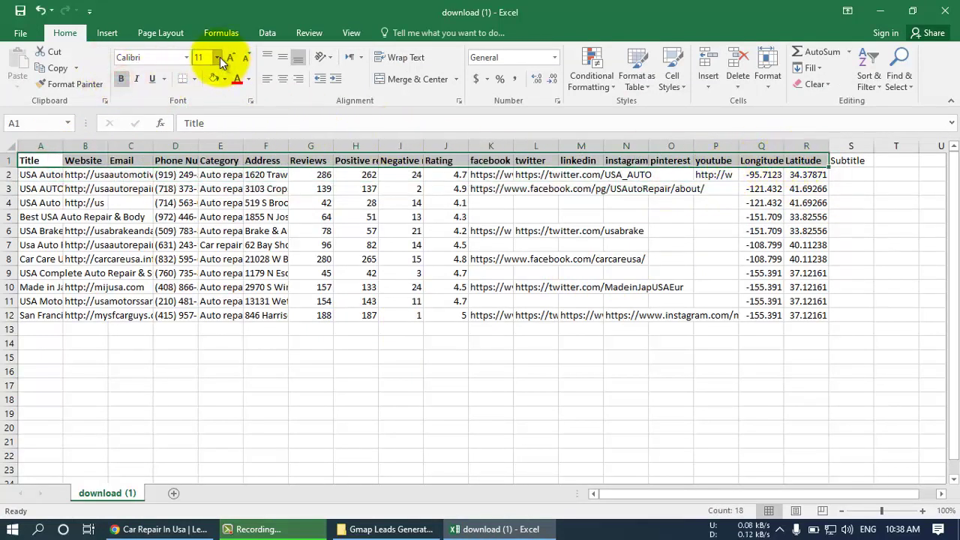
left_click(217, 57)
left_click(209, 129)
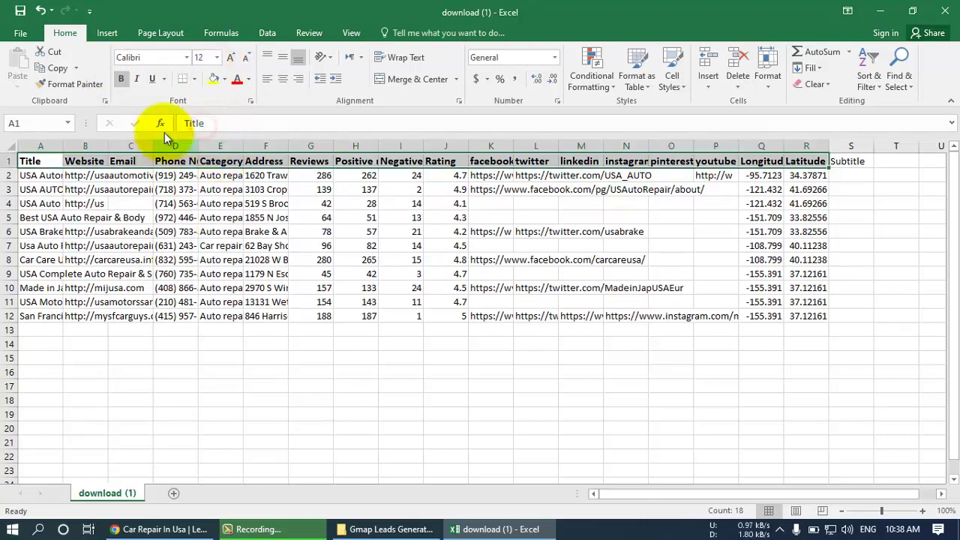
left_click(223, 79)
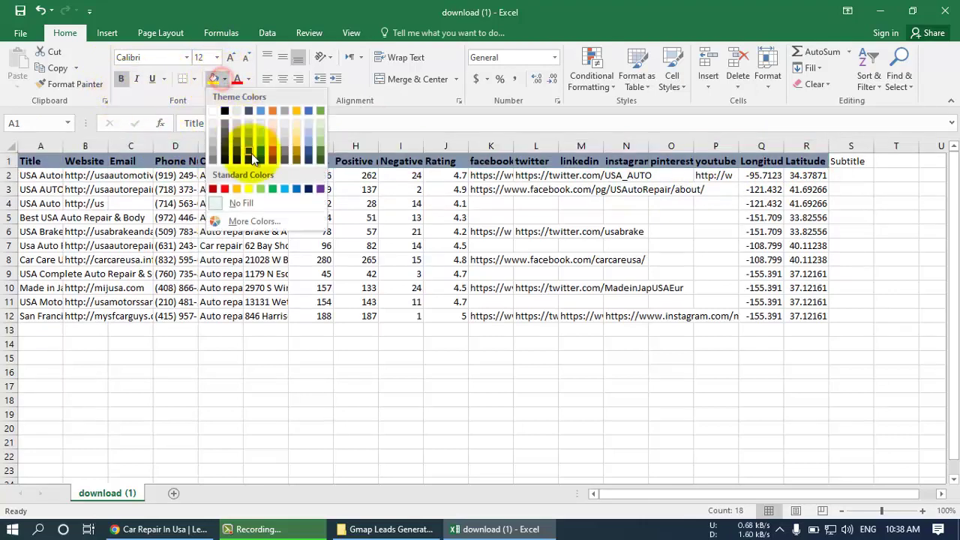
left_click(265, 136)
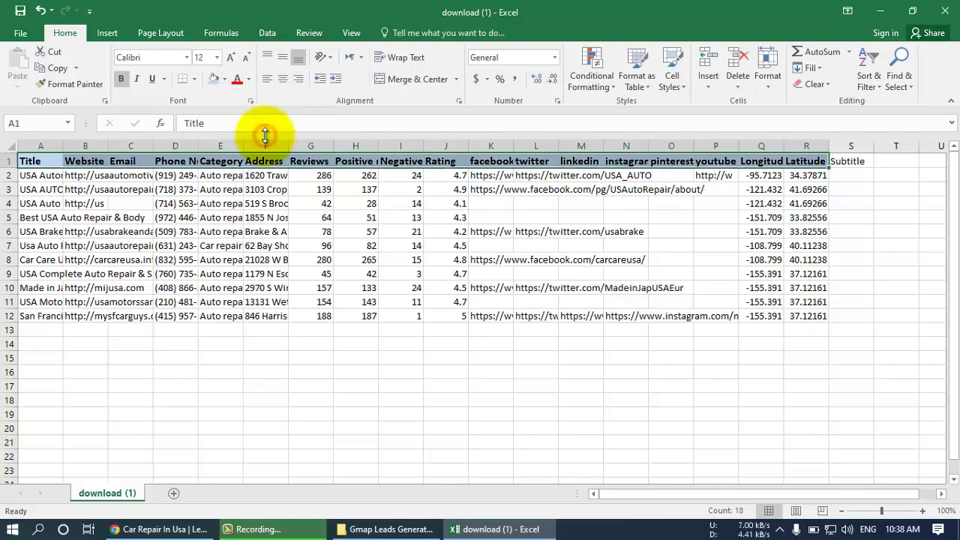
Step: Delete the empty Subtitle column S
left_click(850, 145)
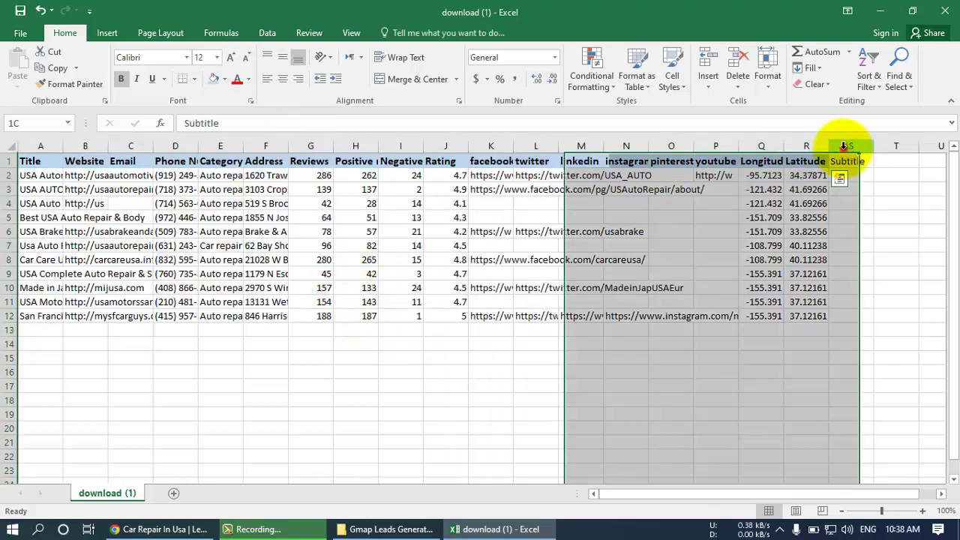
right_click(849, 147)
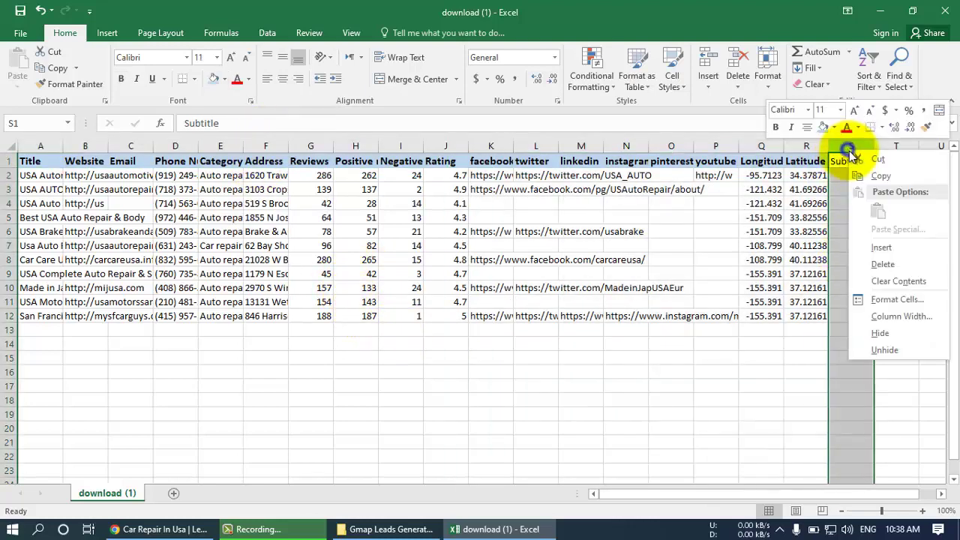
left_click(853, 268)
Step: Select the whole sheet and AutoFit every column width to its contents
left_click(14, 139)
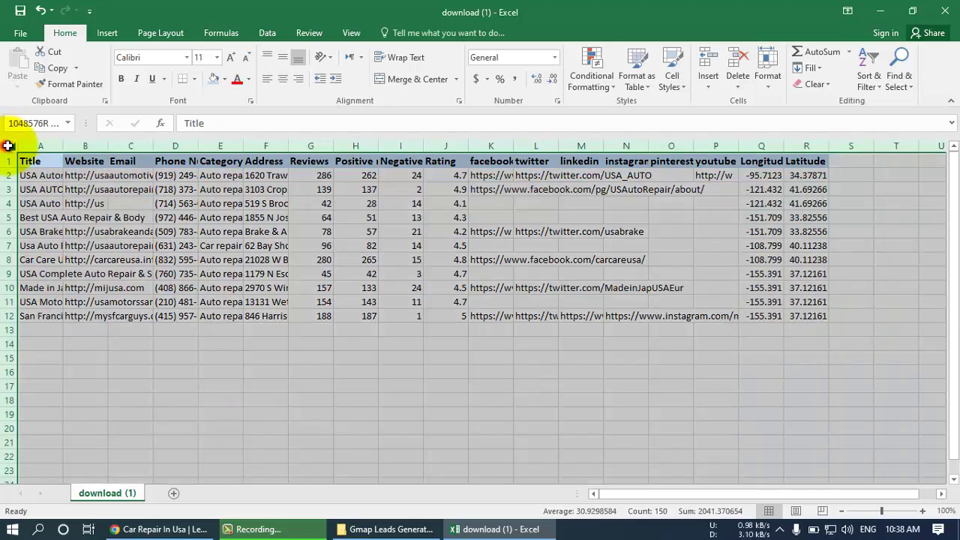
double_click(151, 145)
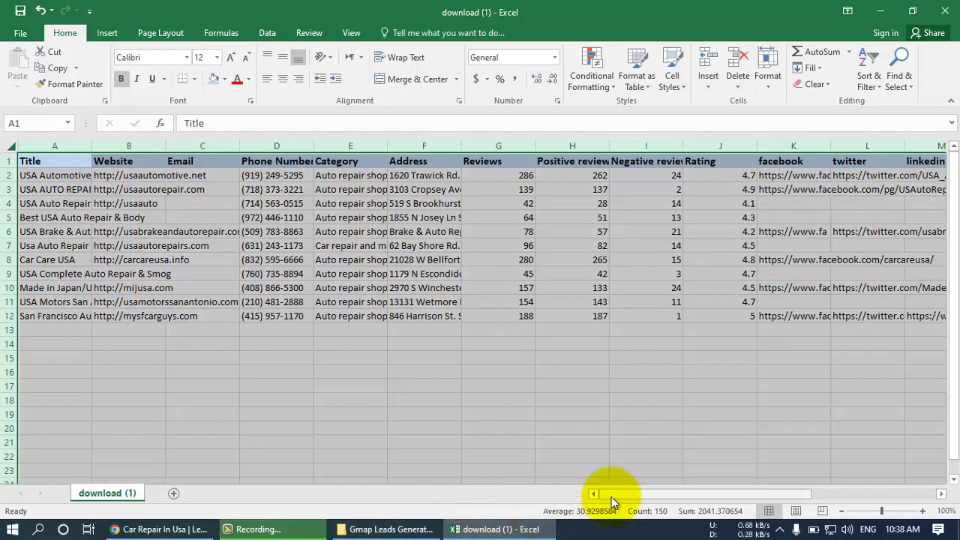
left_click_drag(615, 494, 744, 495)
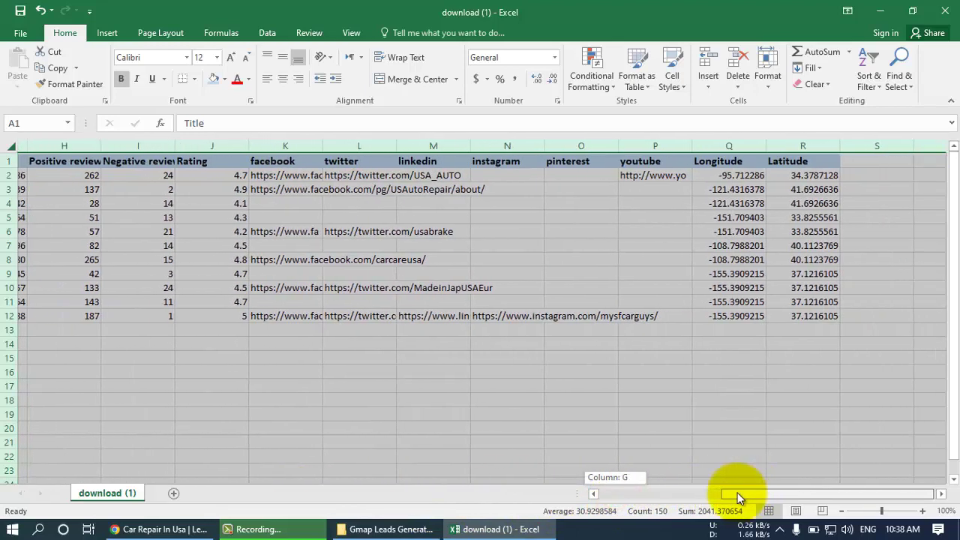
left_click_drag(744, 495, 743, 494)
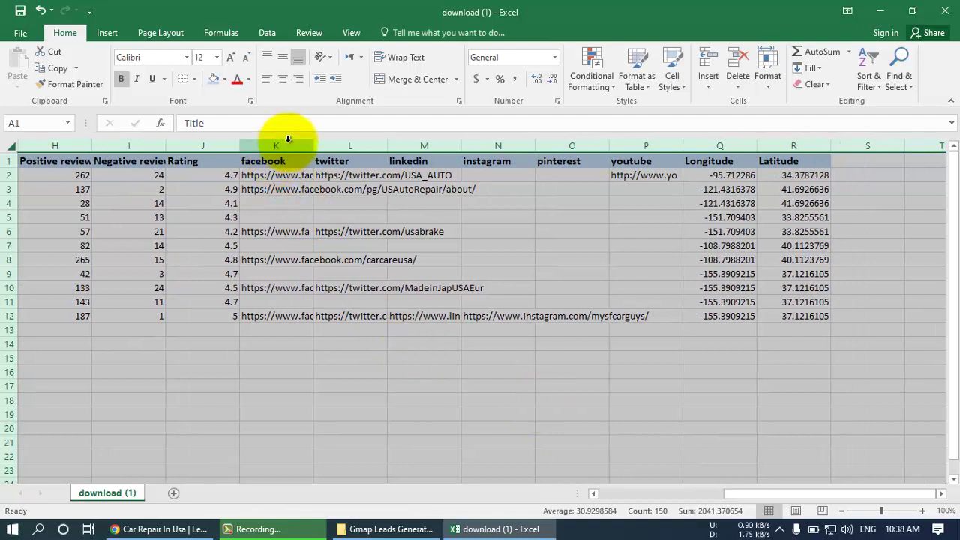
Step: Review the facebook, twitter, linkedin, instagram, pinterest and youtube columns in turn
left_click(287, 146)
left_click(350, 145)
left_click(424, 146)
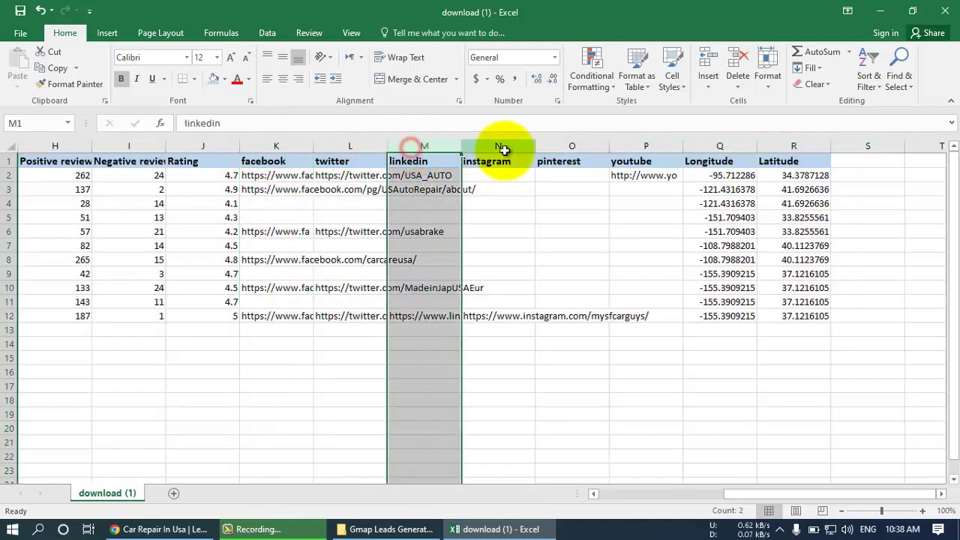
left_click(498, 146)
left_click(550, 146)
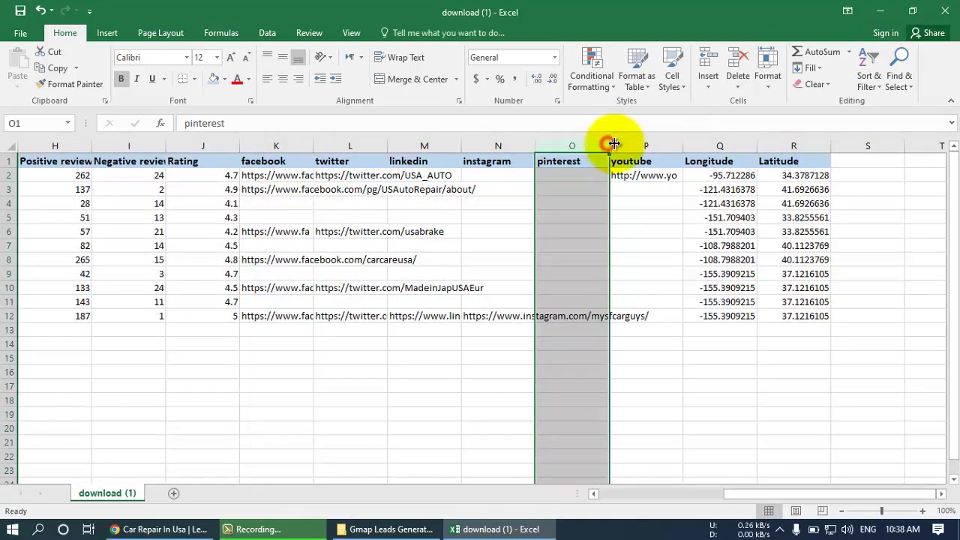
left_click(625, 145)
left_click_drag(723, 494, 561, 469)
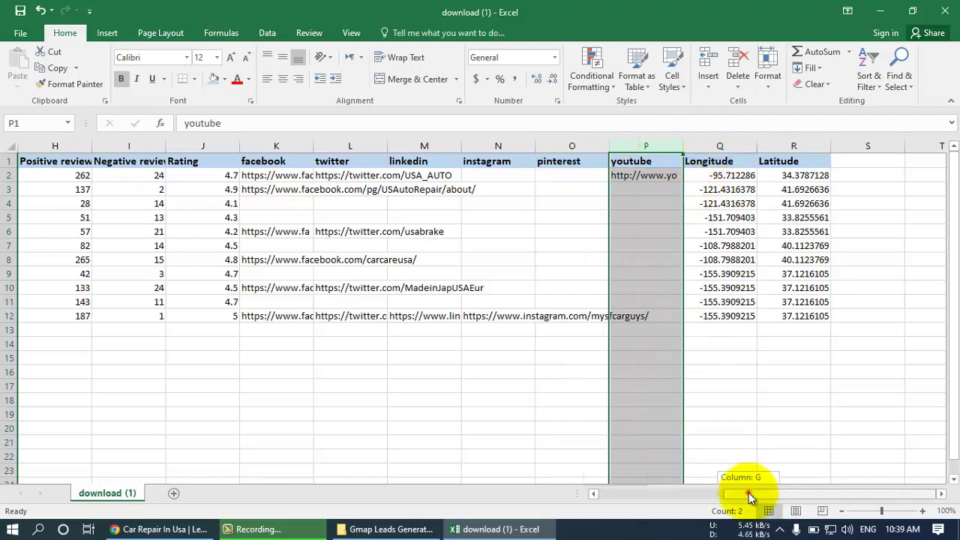